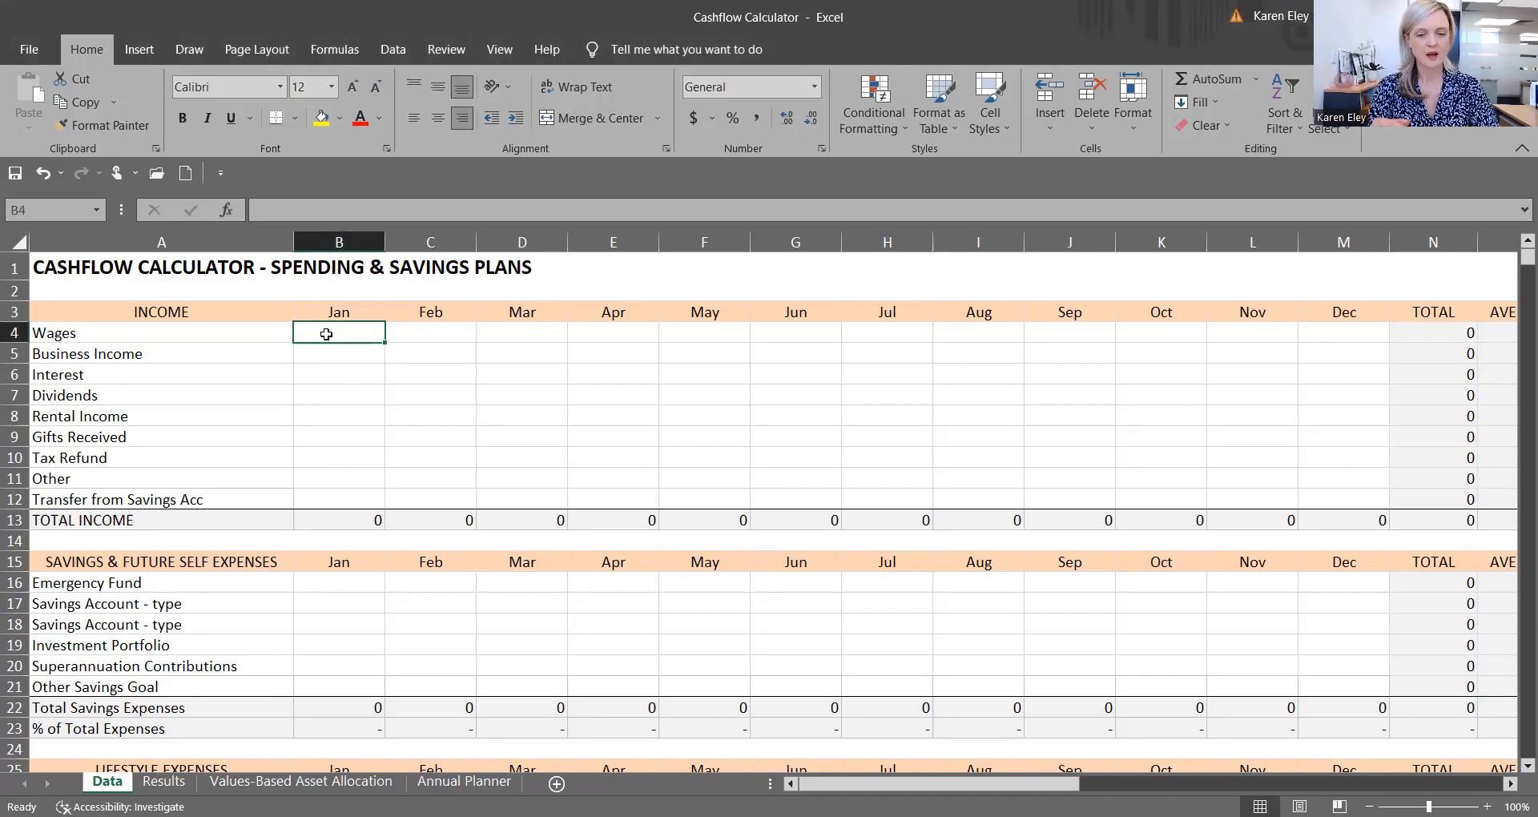
# Enter wages of 4500 for January and fill the amount across every month through December
pyautogui.write('4500')
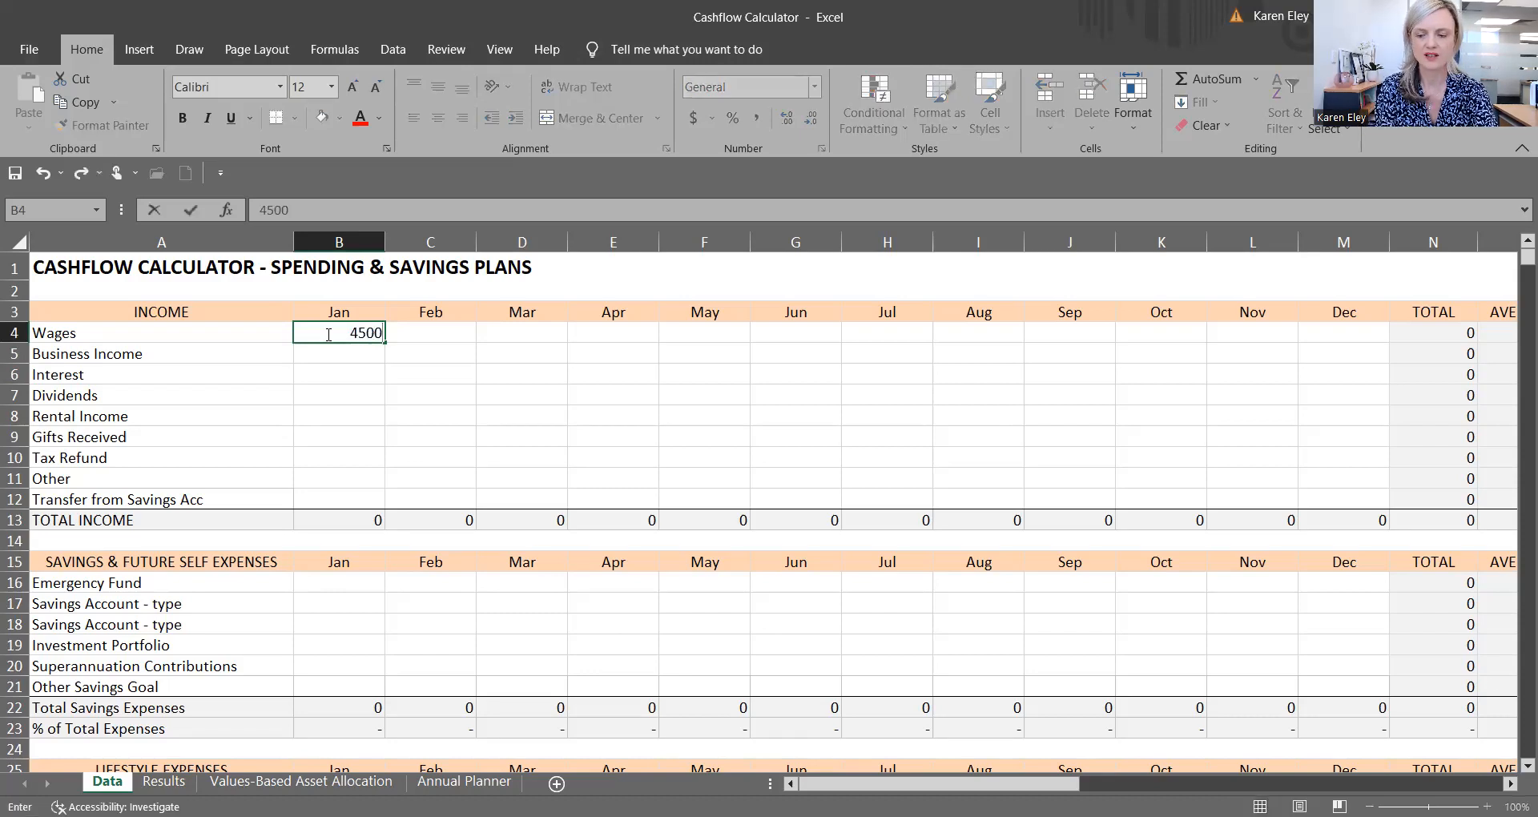
pyautogui.press('Return')
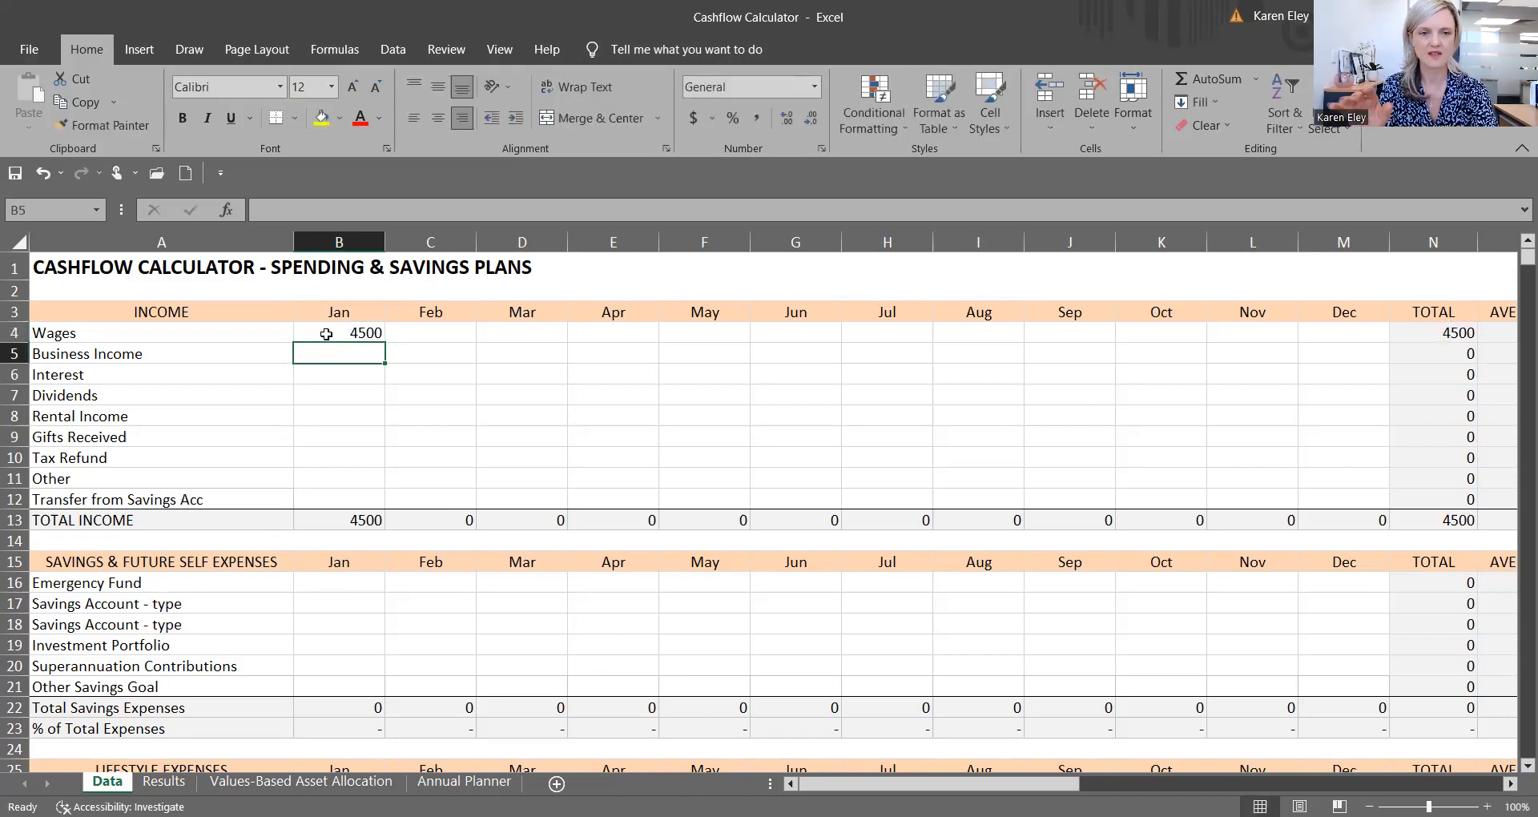
pyautogui.click(327, 332)
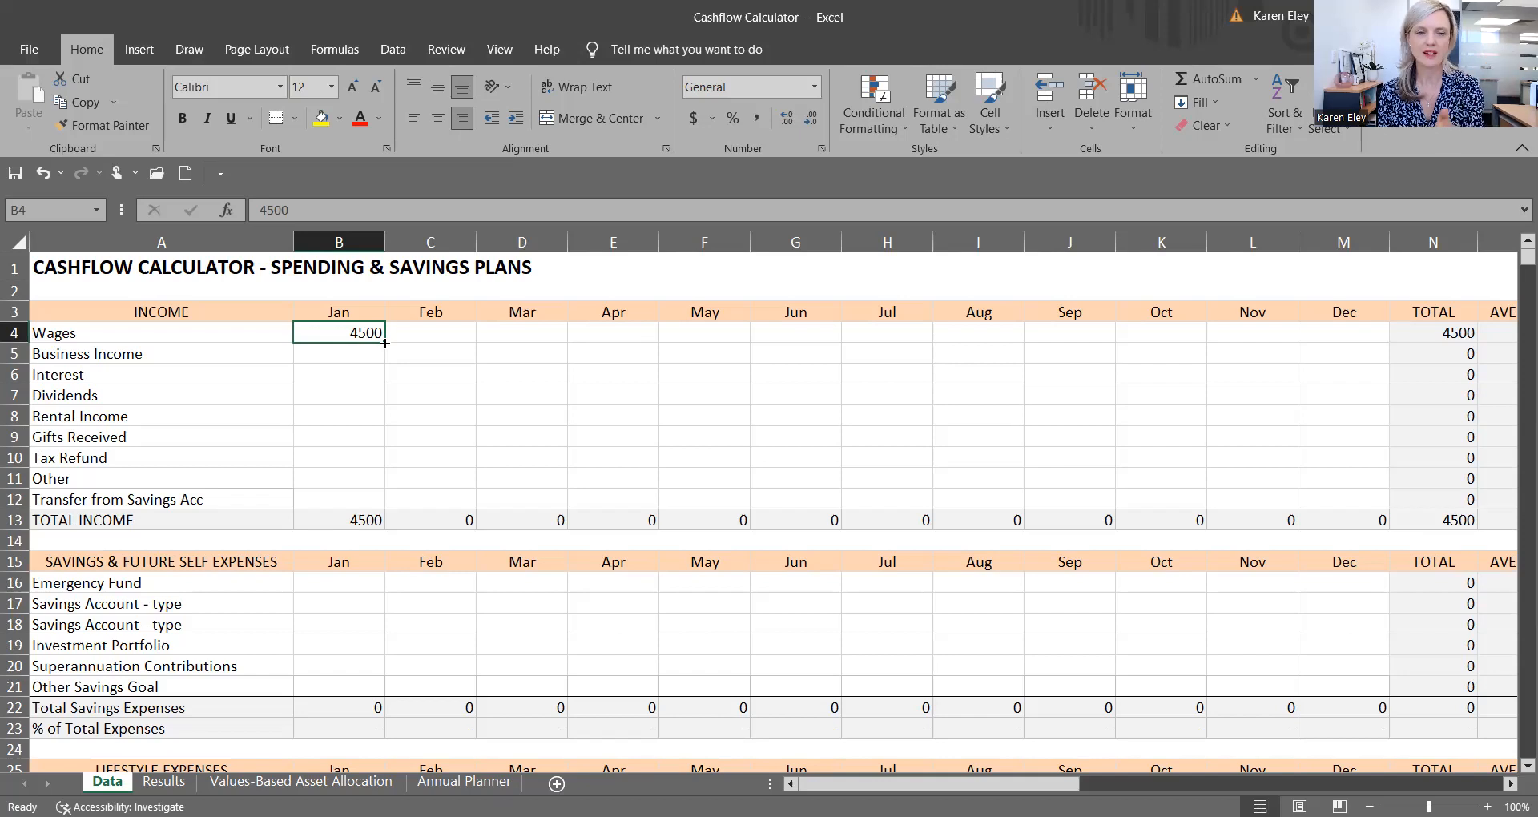
pyautogui.moveTo(385, 343); pyautogui.dragTo(547, 344)
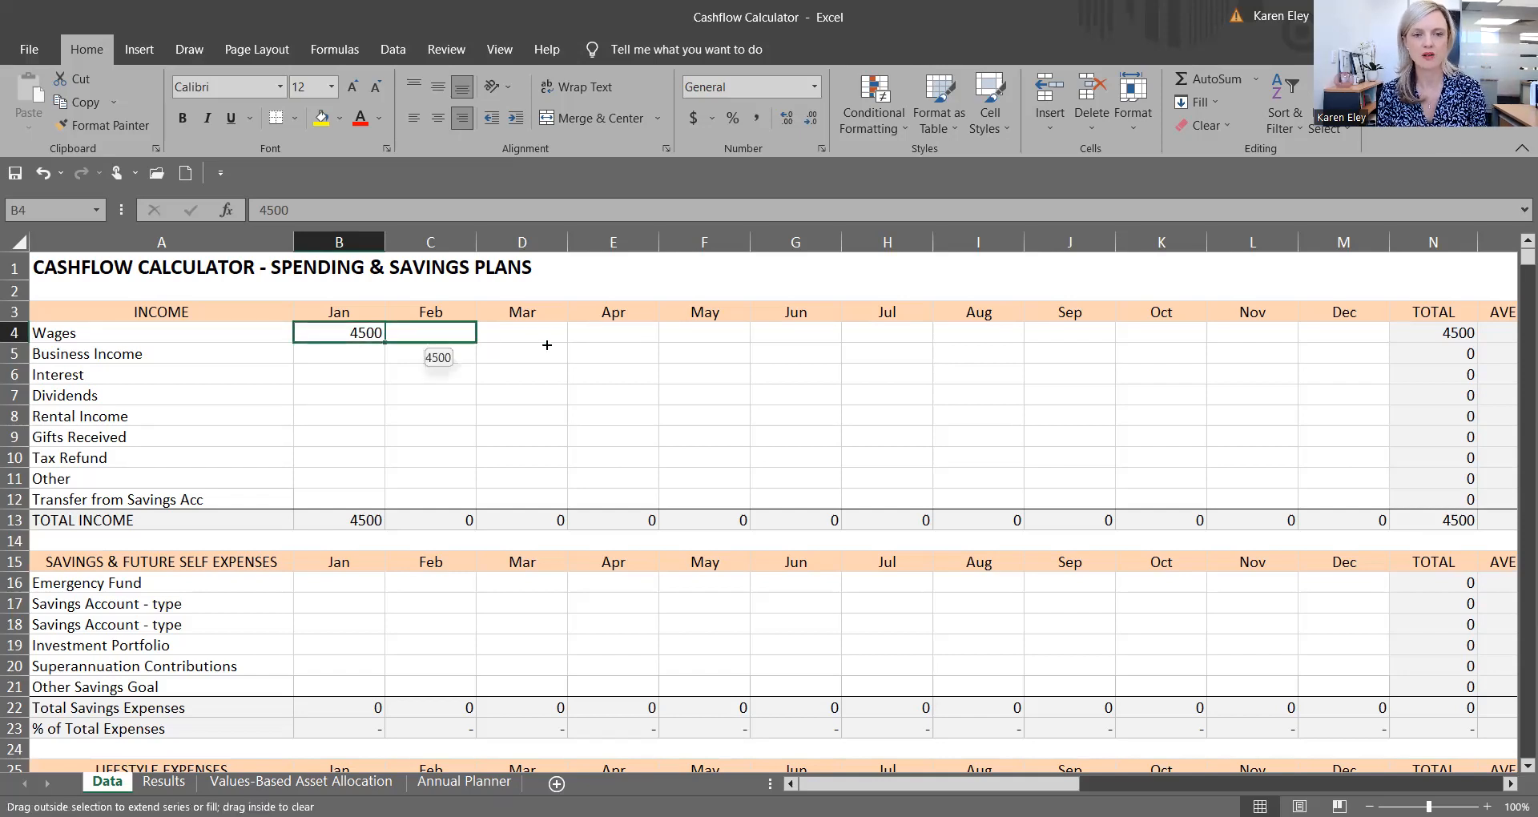
pyautogui.moveTo(1345, 350); pyautogui.dragTo(1362, 355)
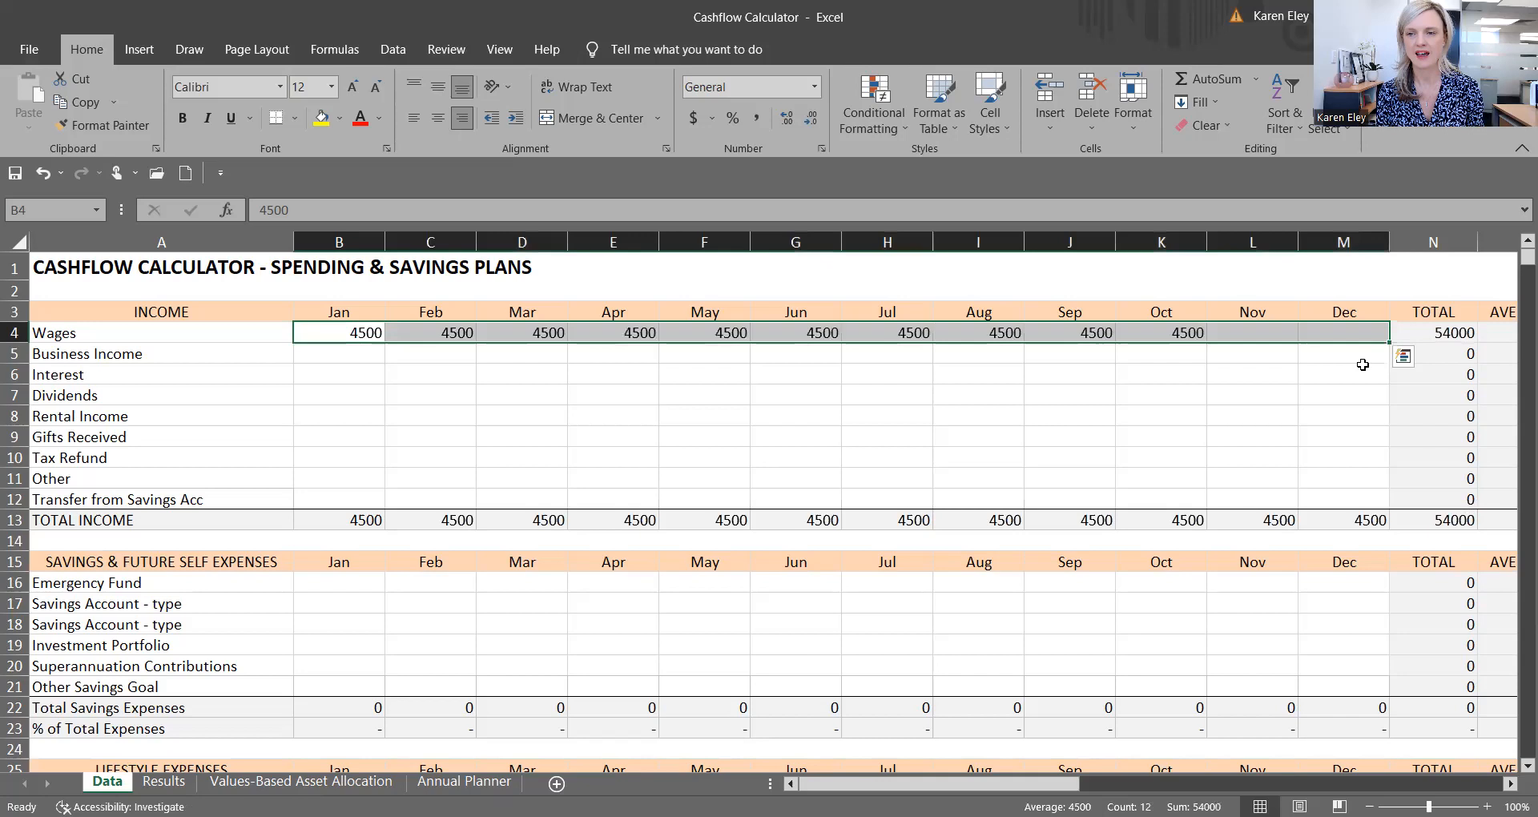
pyautogui.click(1362, 372)
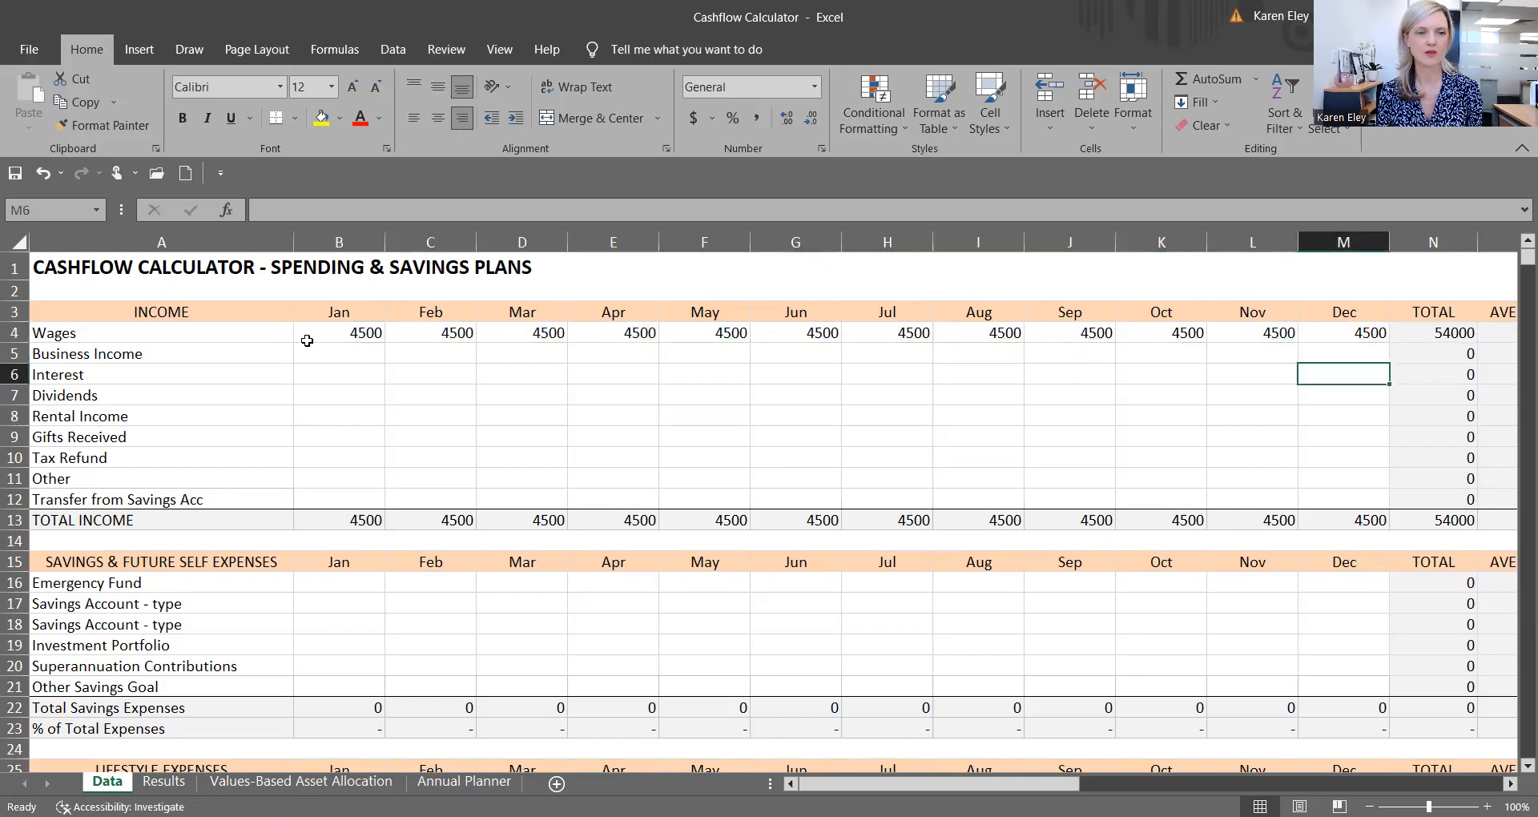
# Rename the Gifts Received income category as Family Tax Benefit
pyautogui.click(192, 441)
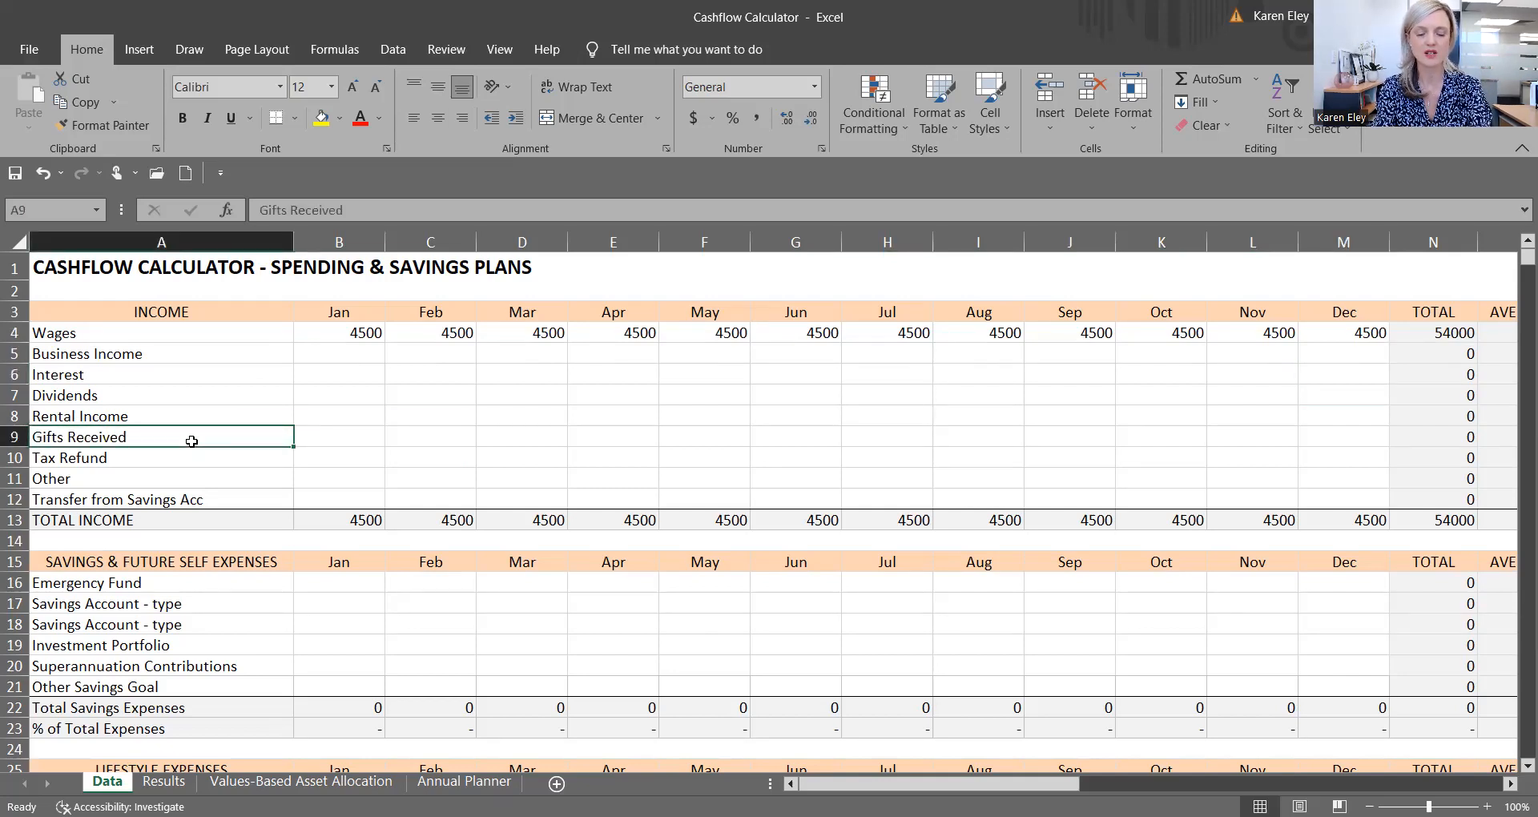
pyautogui.press('BackSpace')
pyautogui.write('Family Ta')
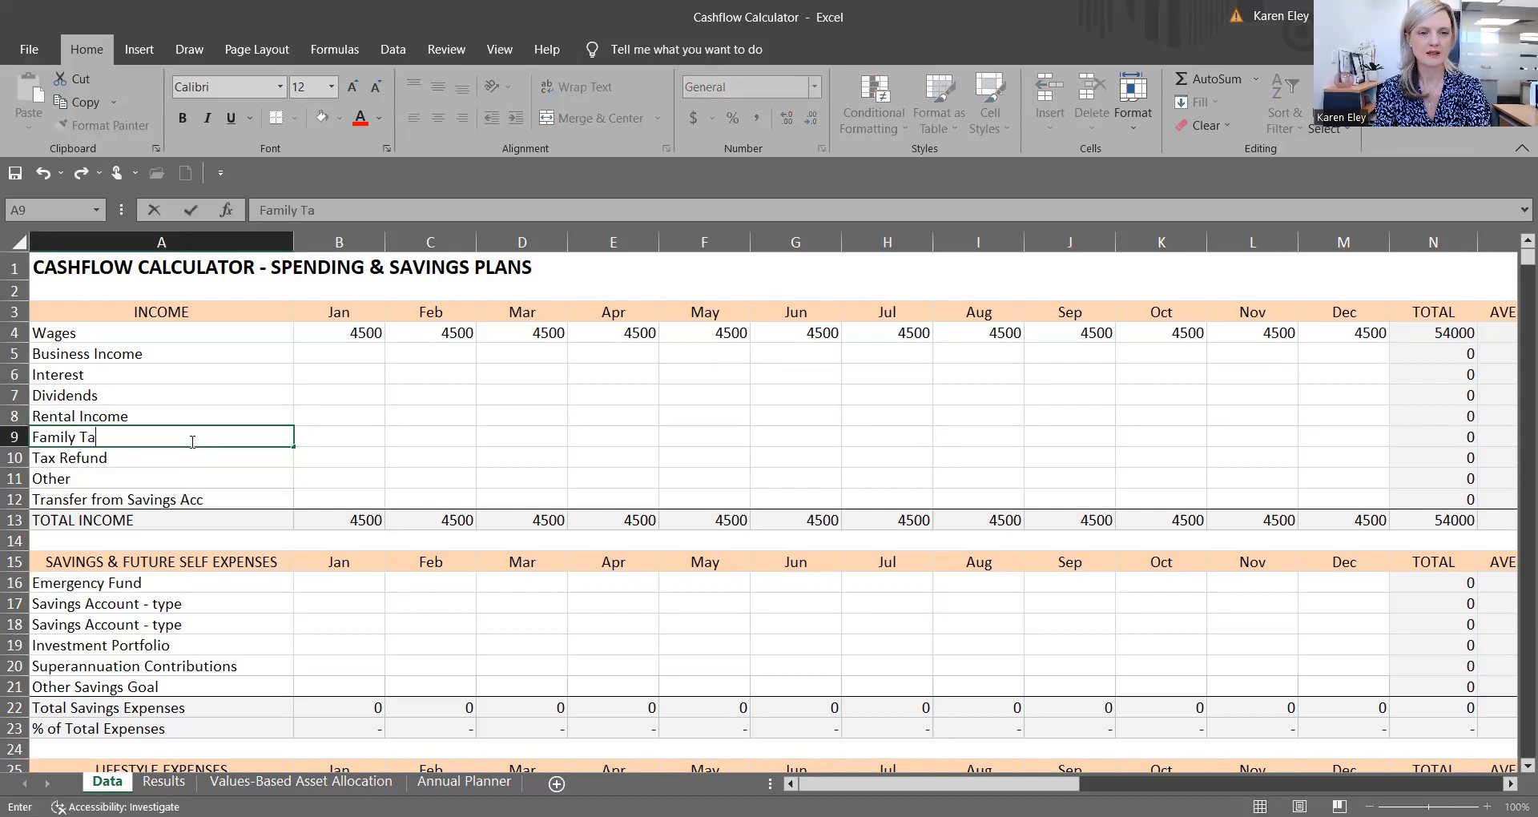
pyautogui.write('x Benefit')
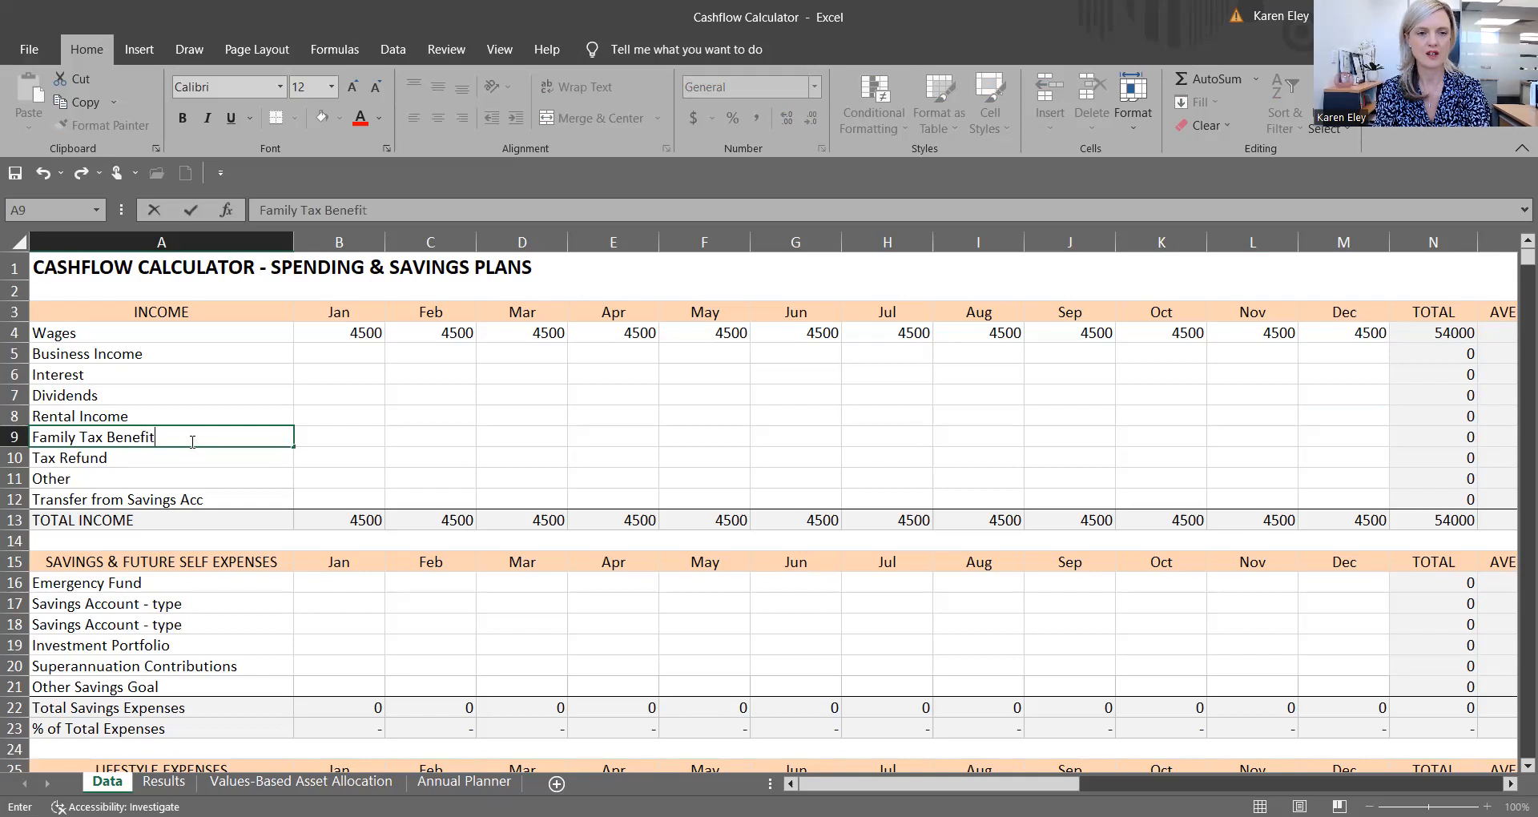
pyautogui.press('Return')
# Enter the formula =(300*26)/12 as January's Family Tax Benefit and fill it across through December
pyautogui.click(321, 433)
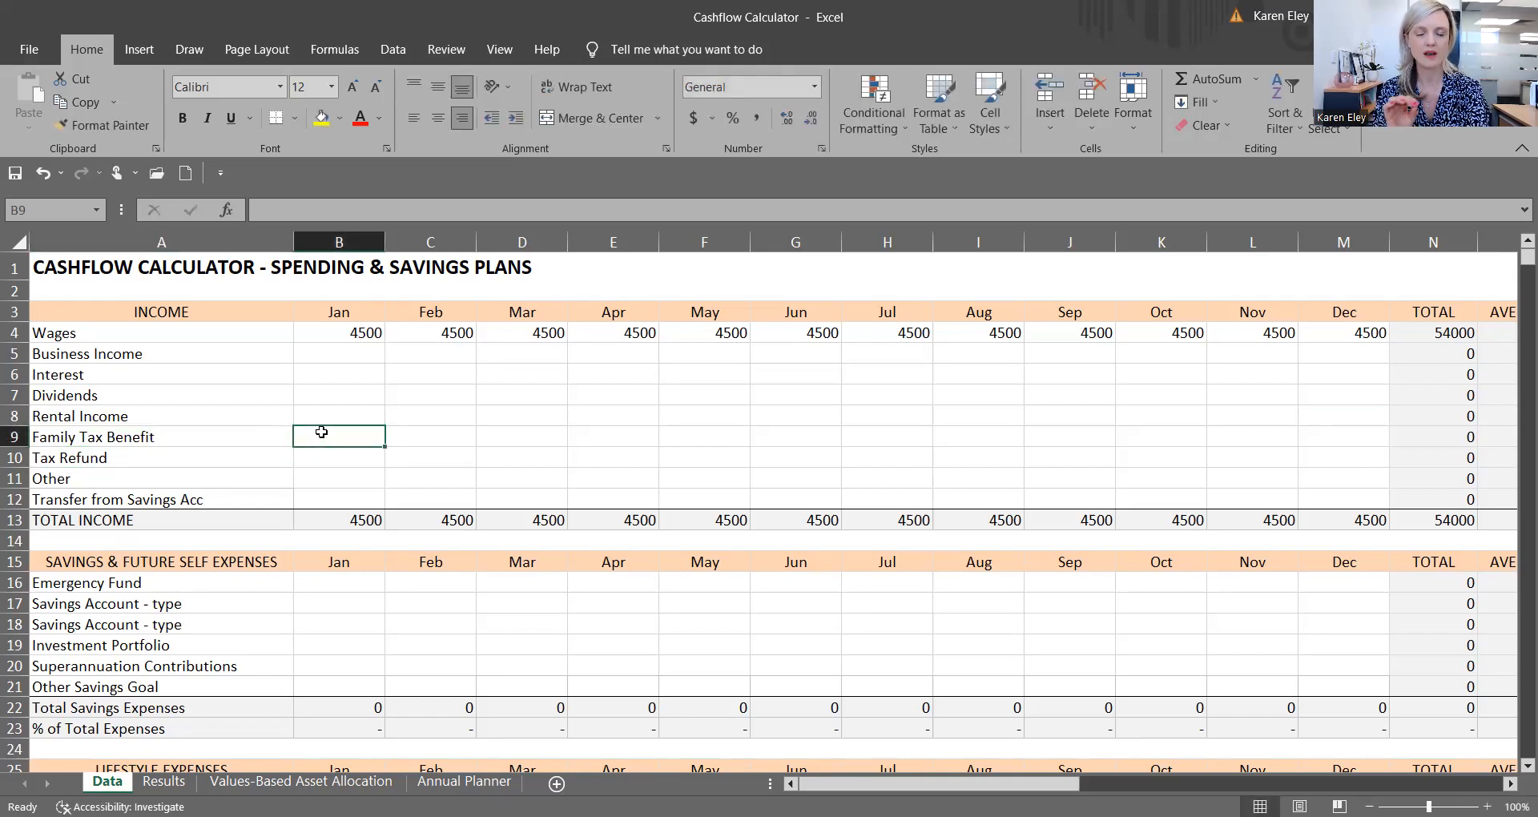
pyautogui.click(277, 217)
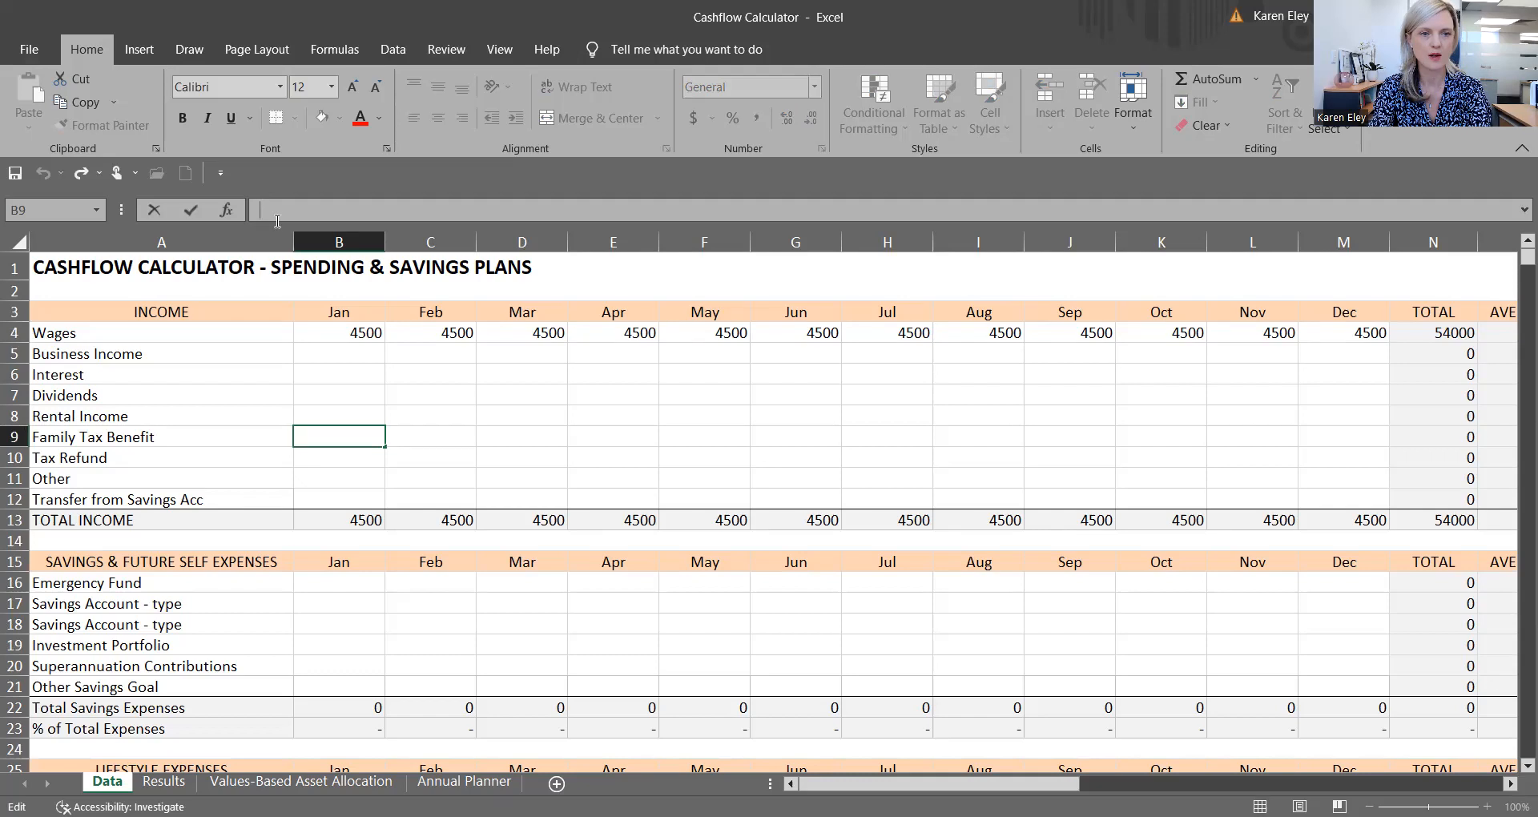
pyautogui.write('=(')
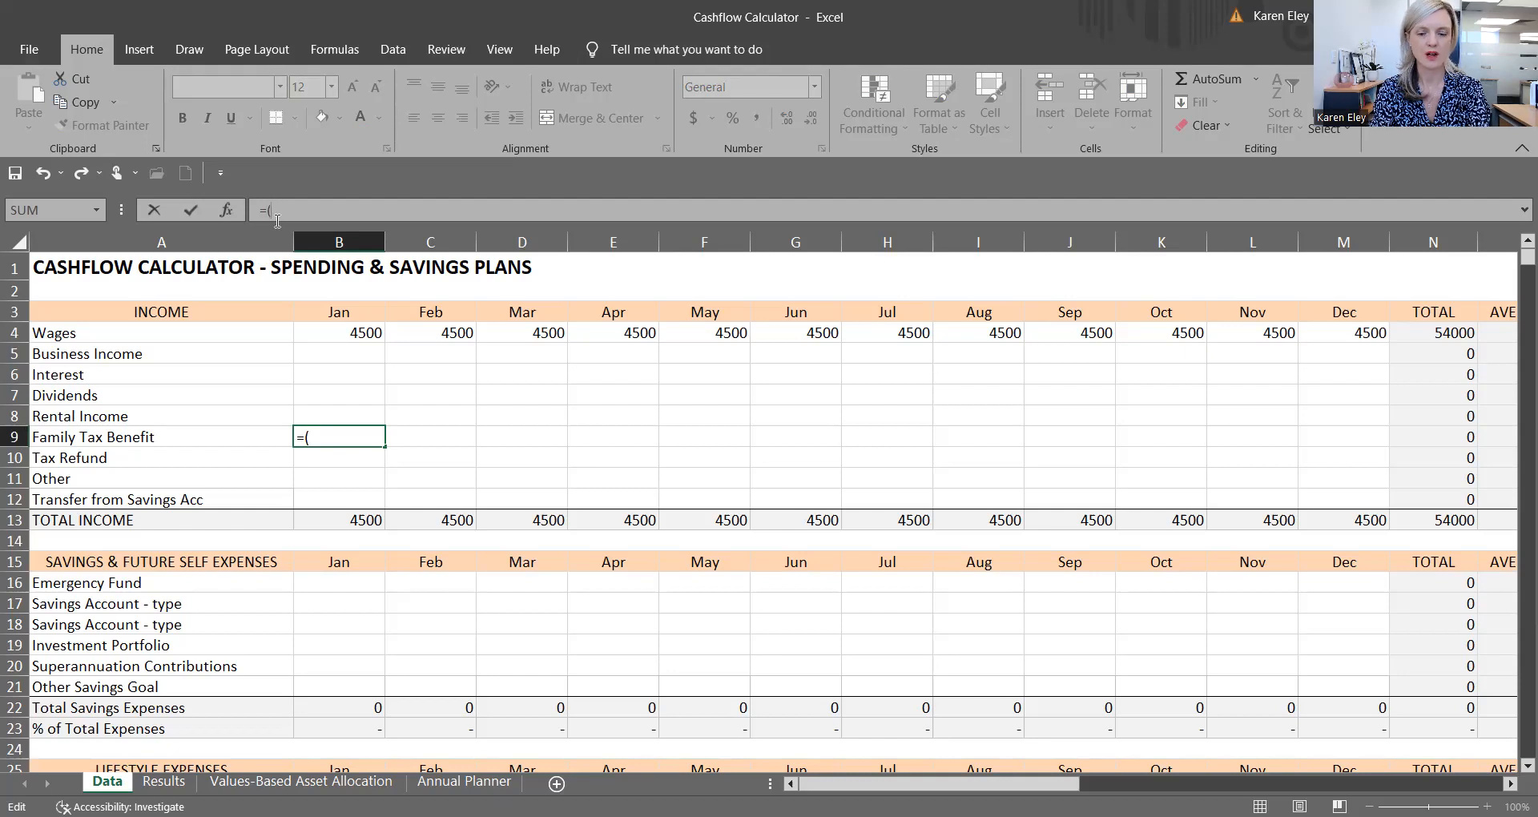
pyautogui.write('300*26')
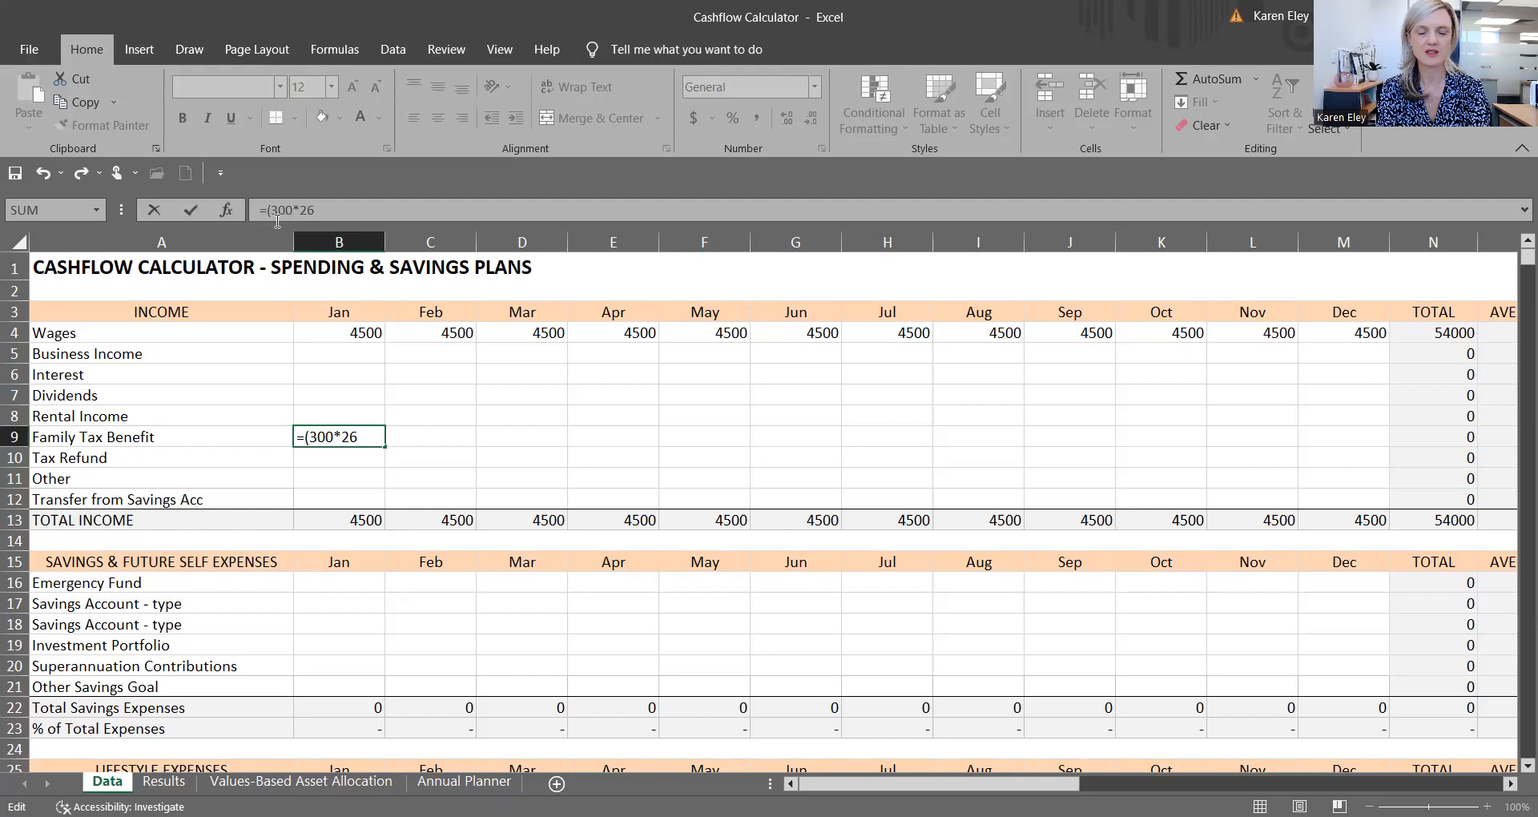
pyautogui.write(')')
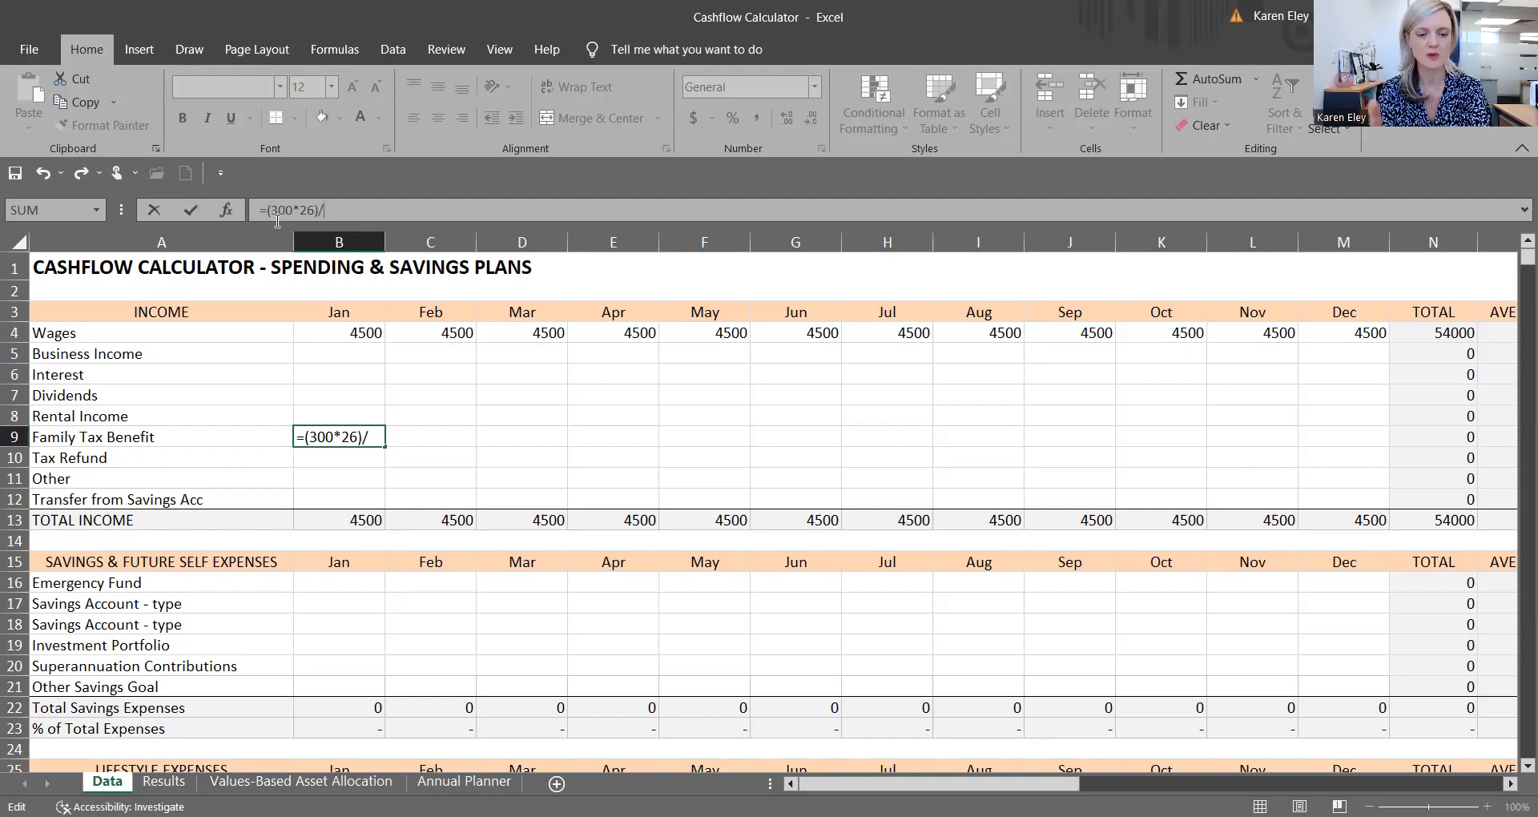
pyautogui.write('/12')
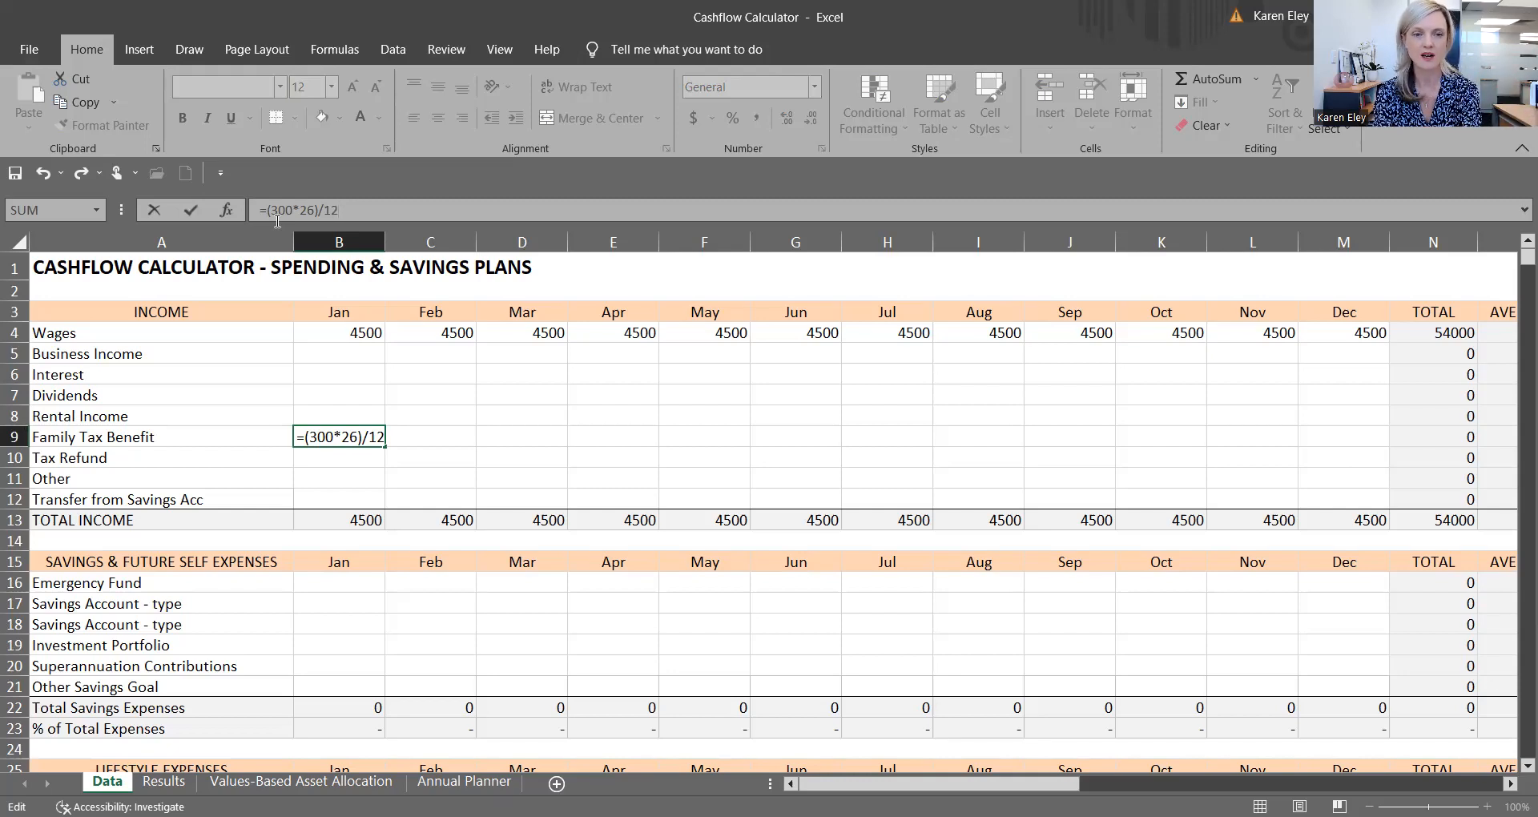
pyautogui.press('Return')
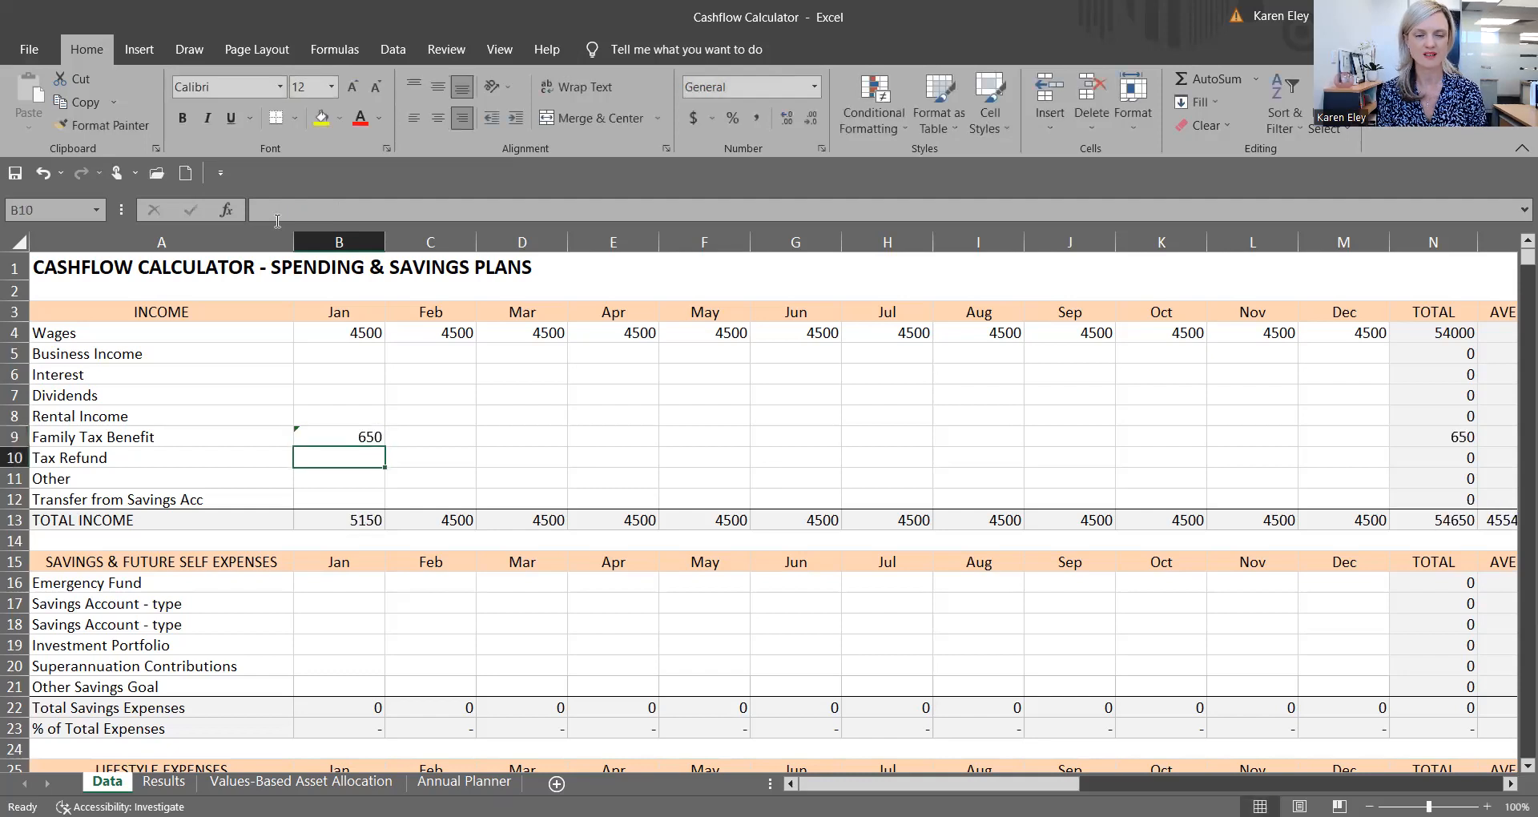
pyautogui.click(348, 437)
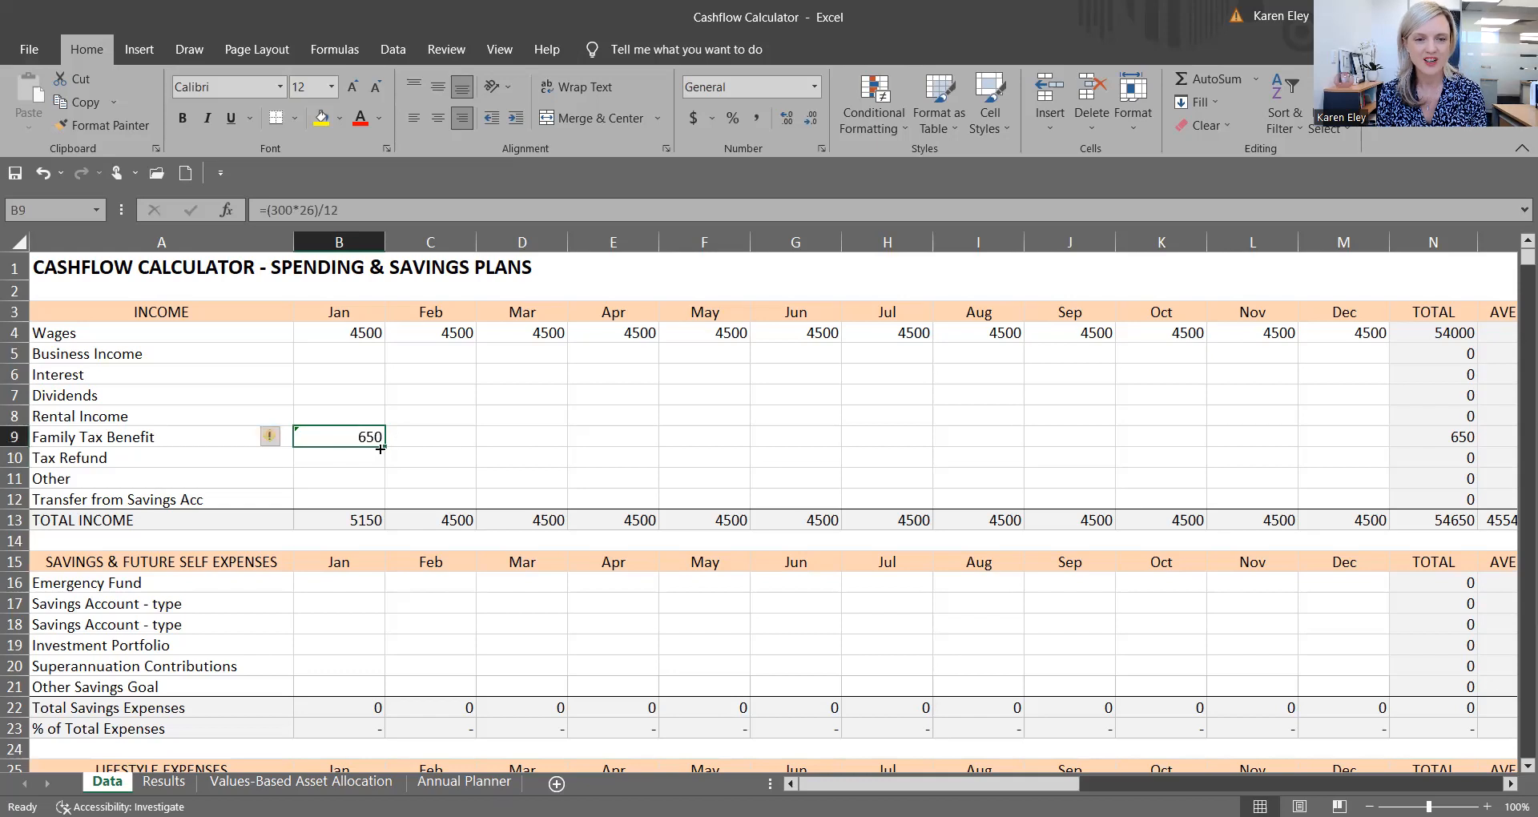
pyautogui.moveTo(536, 442); pyautogui.dragTo(1379, 442)
# Examine the TOTAL and AVERAGE columns of the income table
pyautogui.moveTo(1041, 784); pyautogui.dragTo(1078, 784)
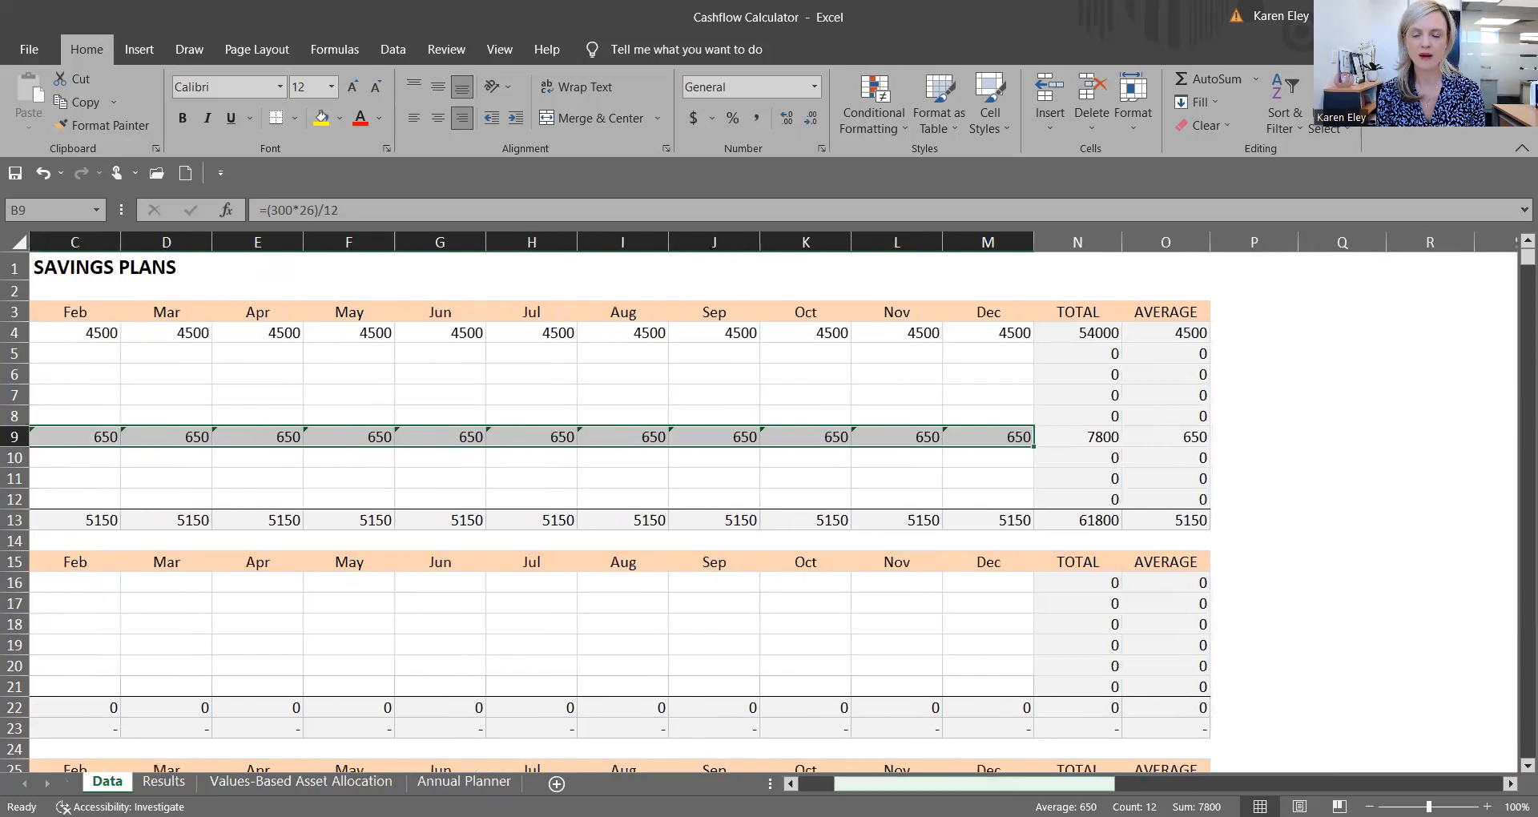
pyautogui.click(1077, 313)
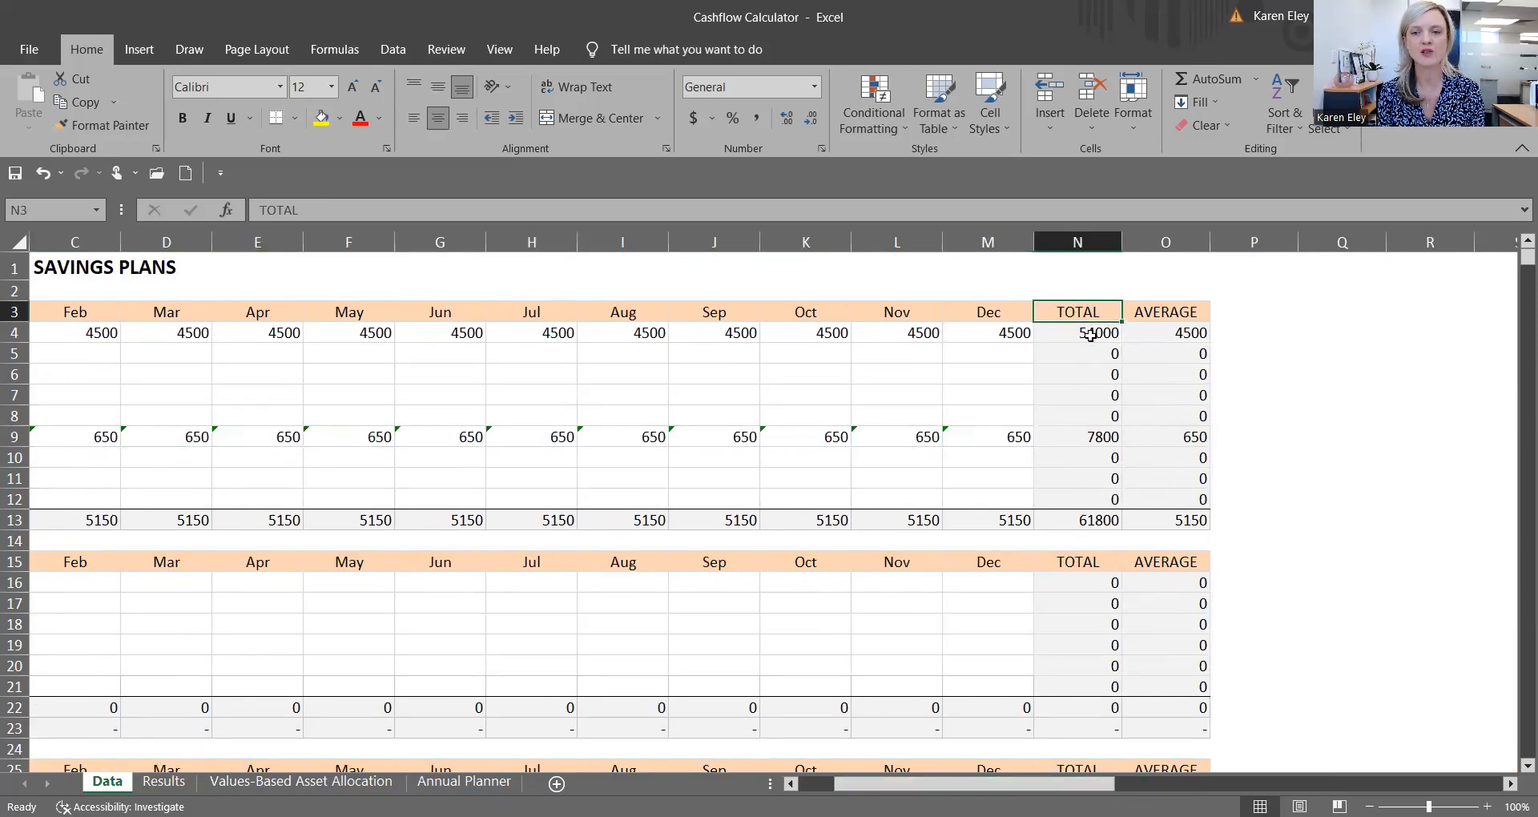
pyautogui.click(1172, 313)
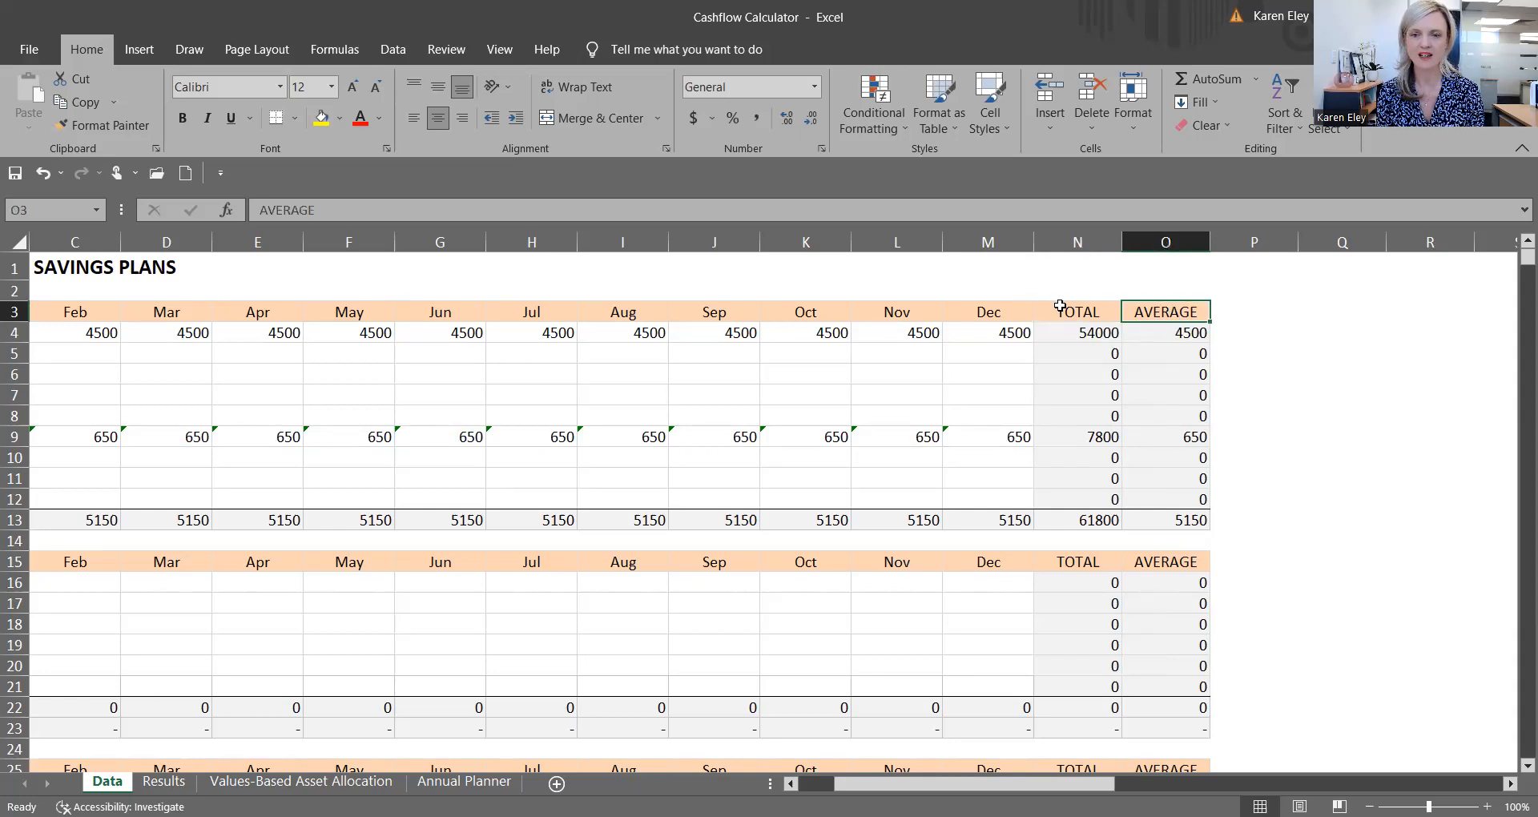
pyautogui.moveTo(1033, 784); pyautogui.dragTo(999, 784)
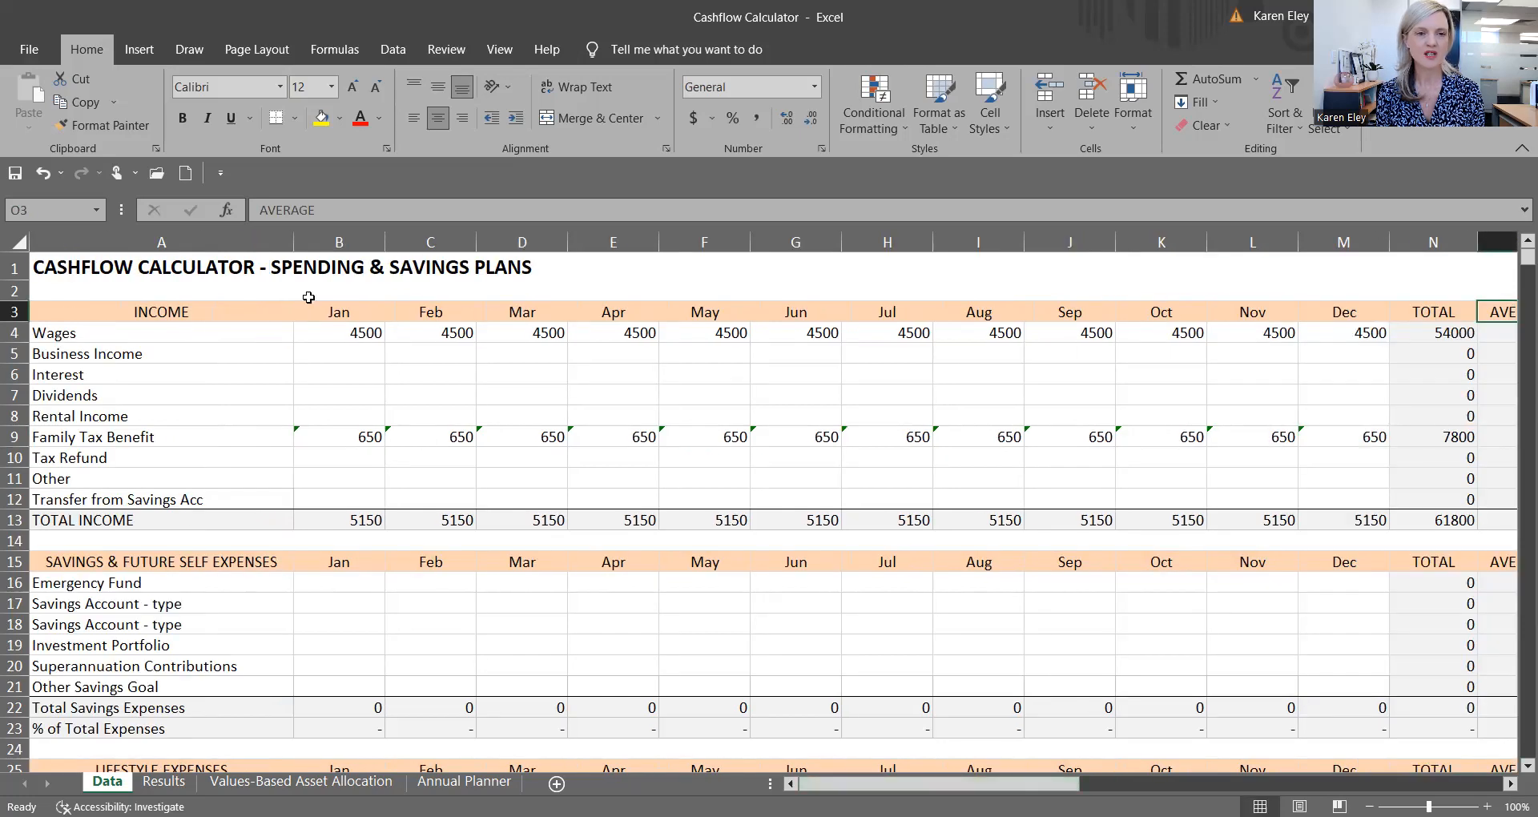
# Enter 100 for the Emergency Fund in January and fill the amount across through December
pyautogui.scroll(-3, 485, 376)
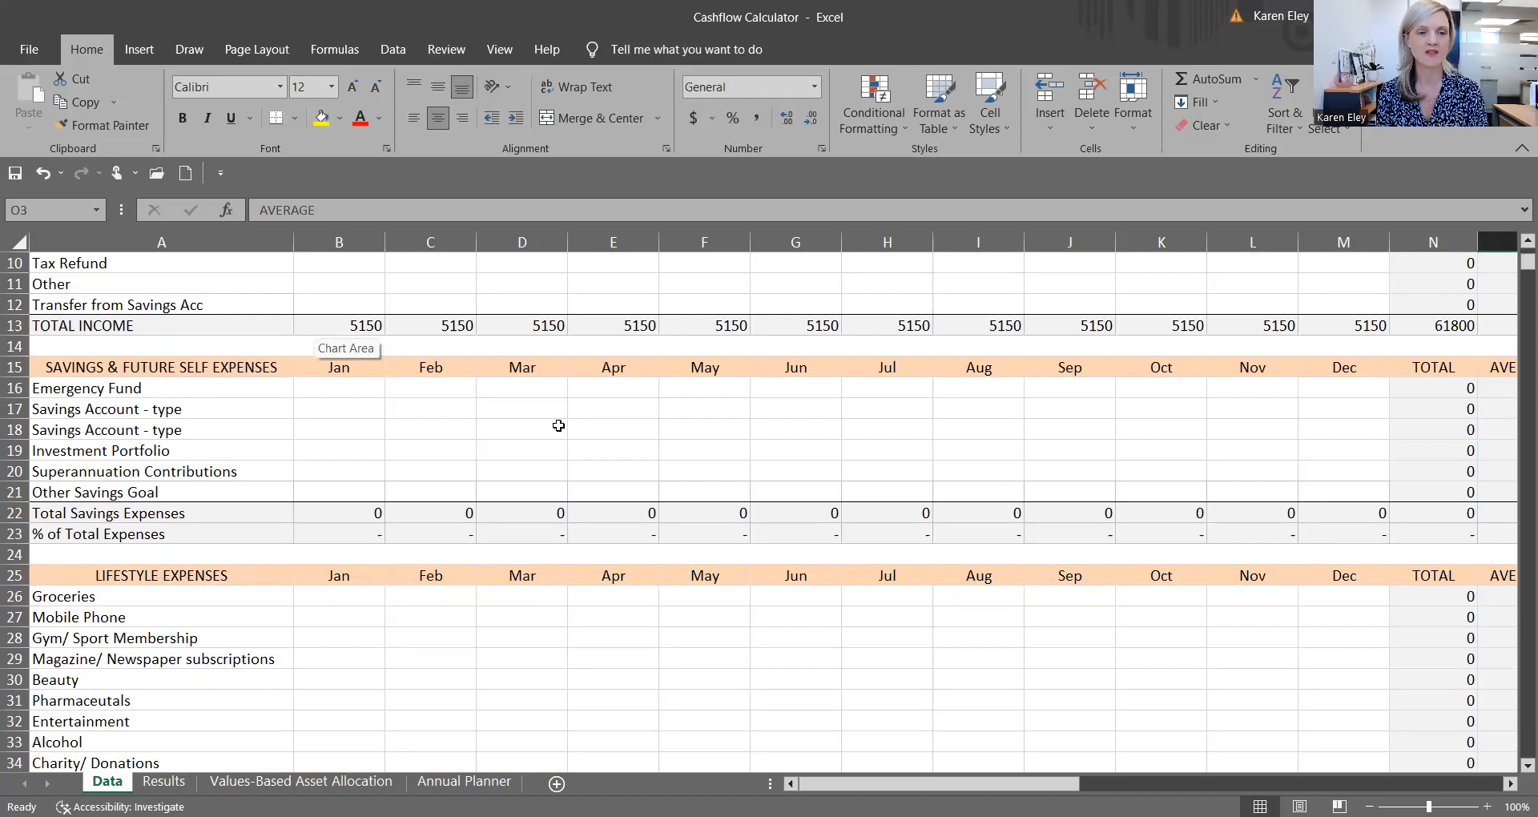
pyautogui.click(364, 393)
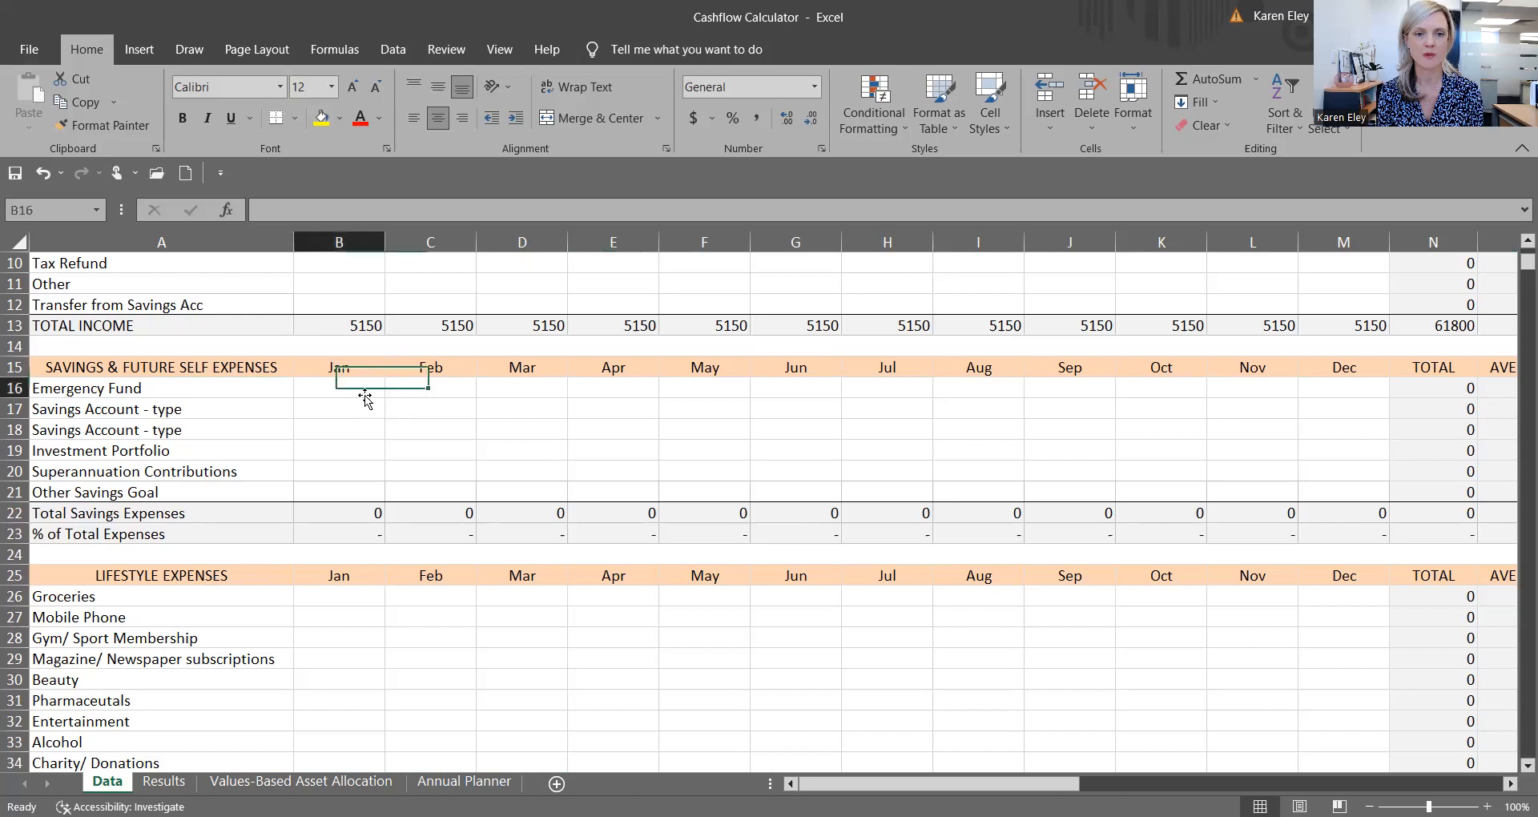
pyautogui.write('100')
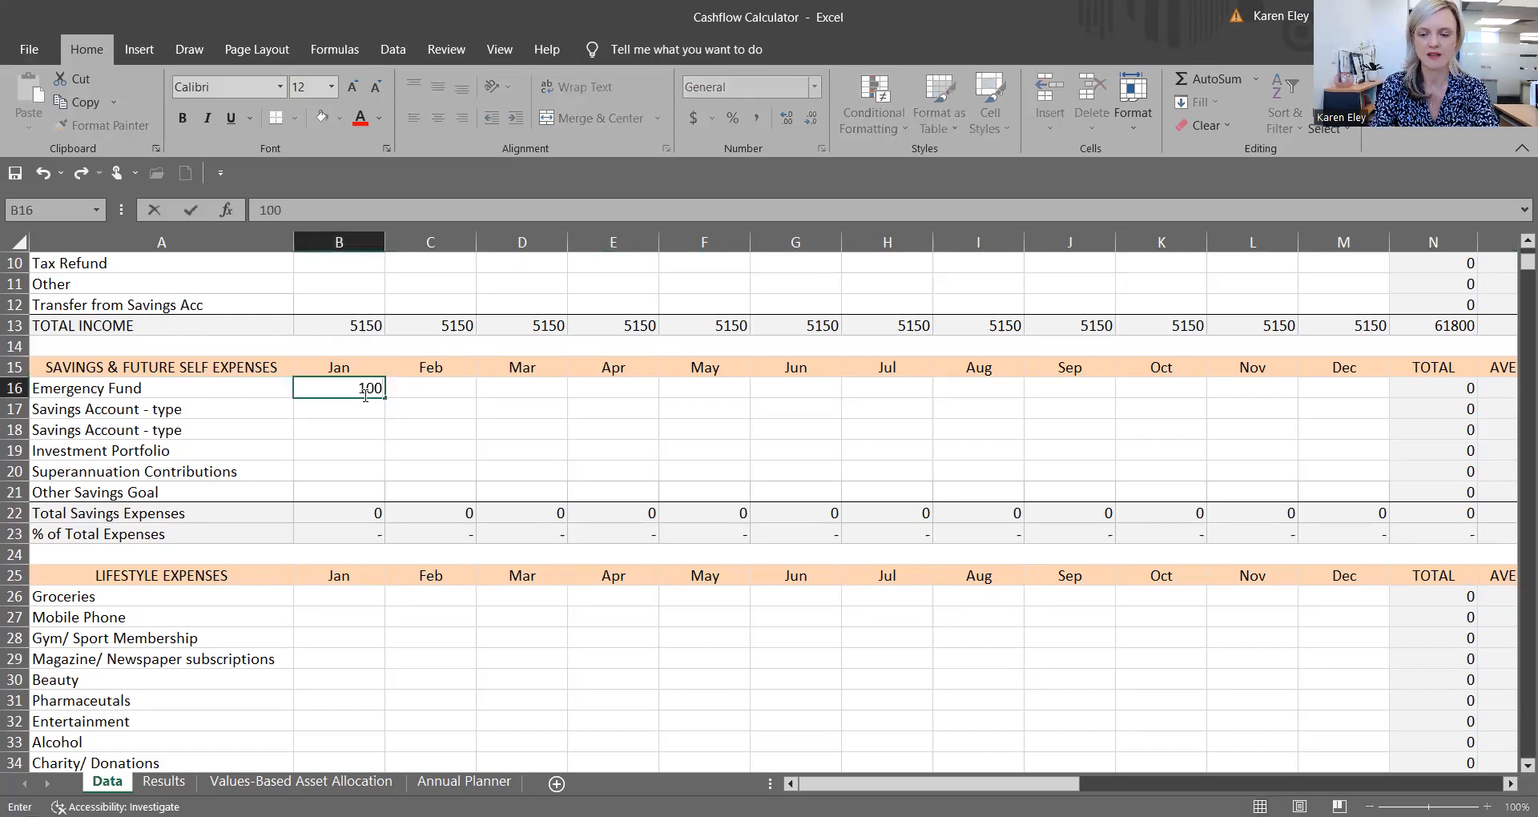
pyautogui.press('Return')
pyautogui.click(371, 391)
pyautogui.moveTo(383, 394); pyautogui.dragTo(1231, 410)
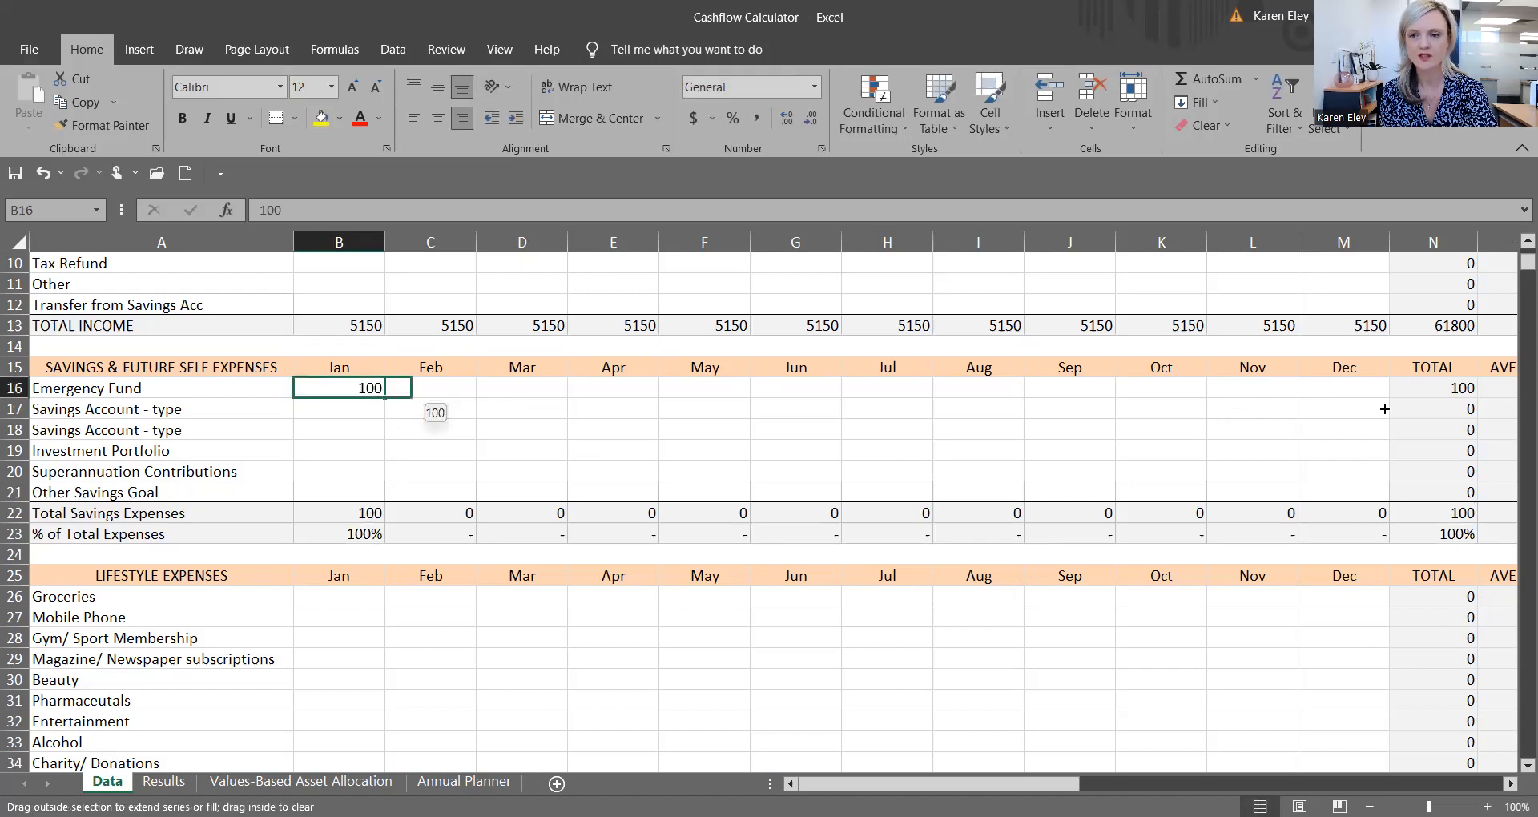
pyautogui.moveTo(1384, 410); pyautogui.dragTo(1384, 409)
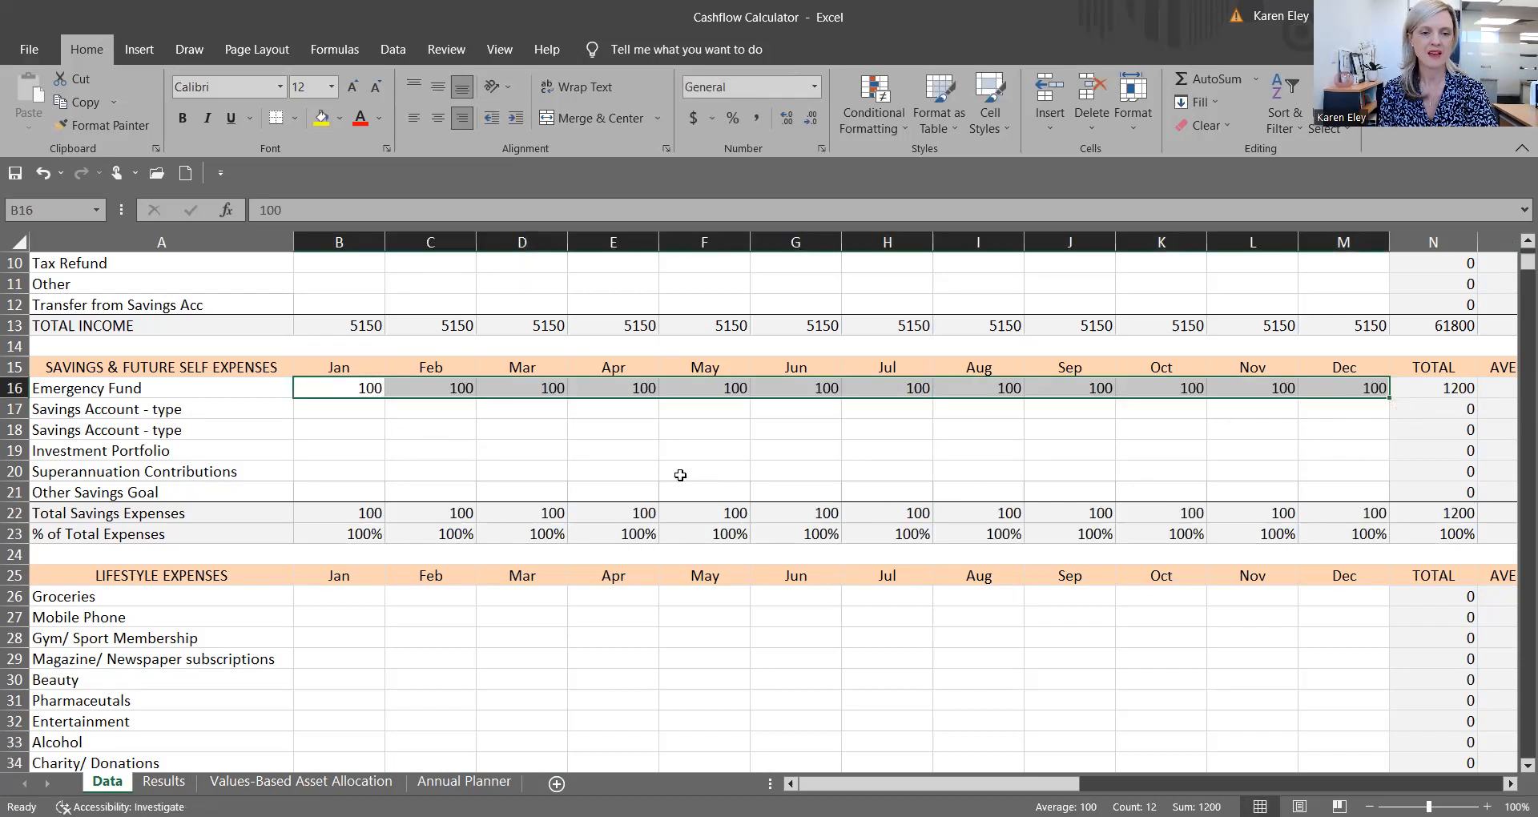
# Review the lifestyle, household, children, insurance, motor vehicle, debt and rental property expense categories
pyautogui.scroll(-5, 508, 470)
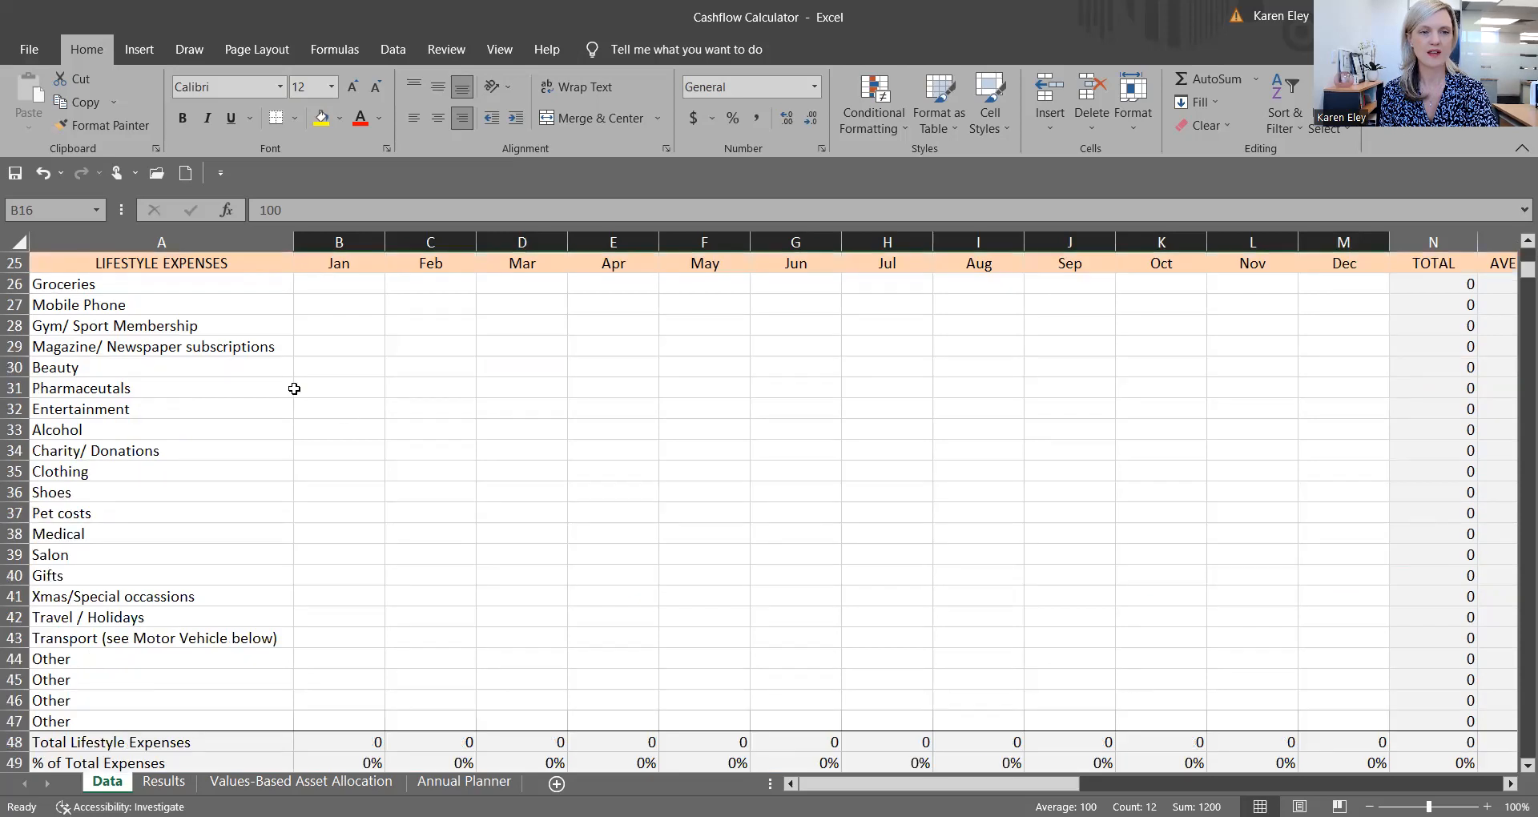
pyautogui.scroll(1, 265, 386)
pyautogui.scroll(-4, 200, 337)
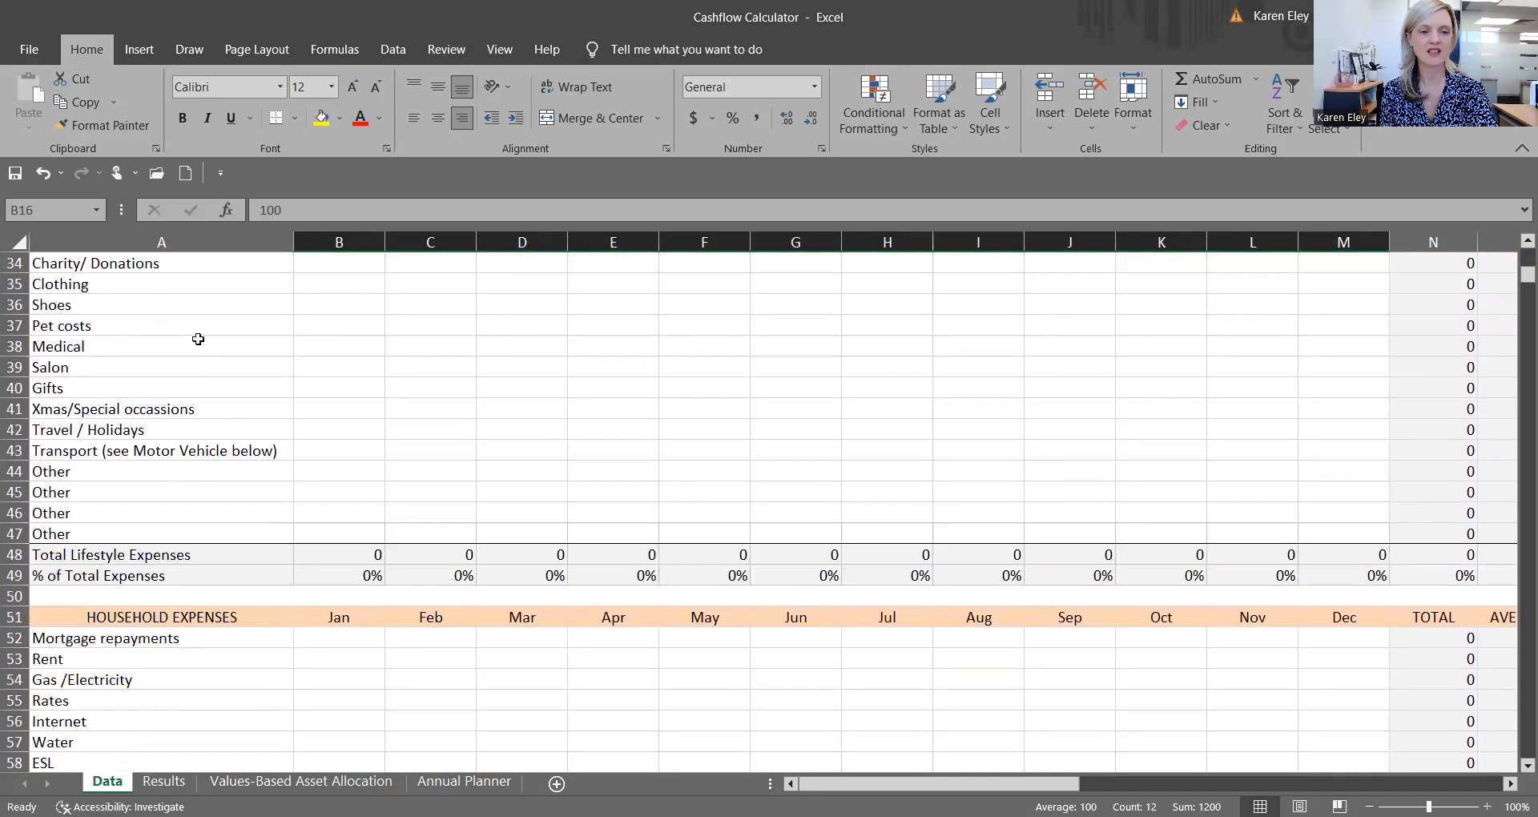
pyautogui.scroll(-5, 199, 343)
pyautogui.scroll(-4, 253, 458)
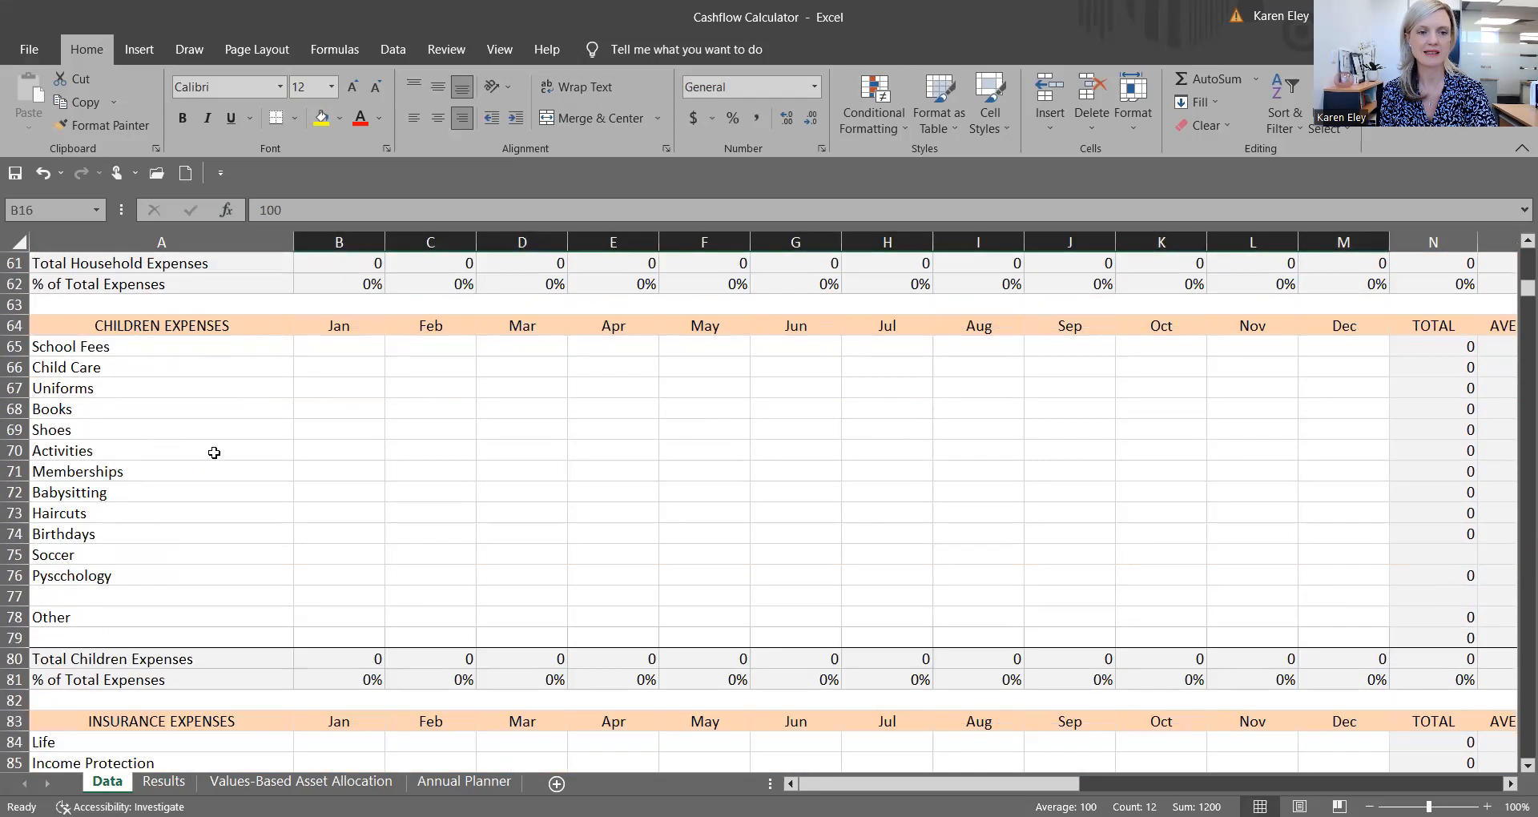
pyautogui.click(145, 324)
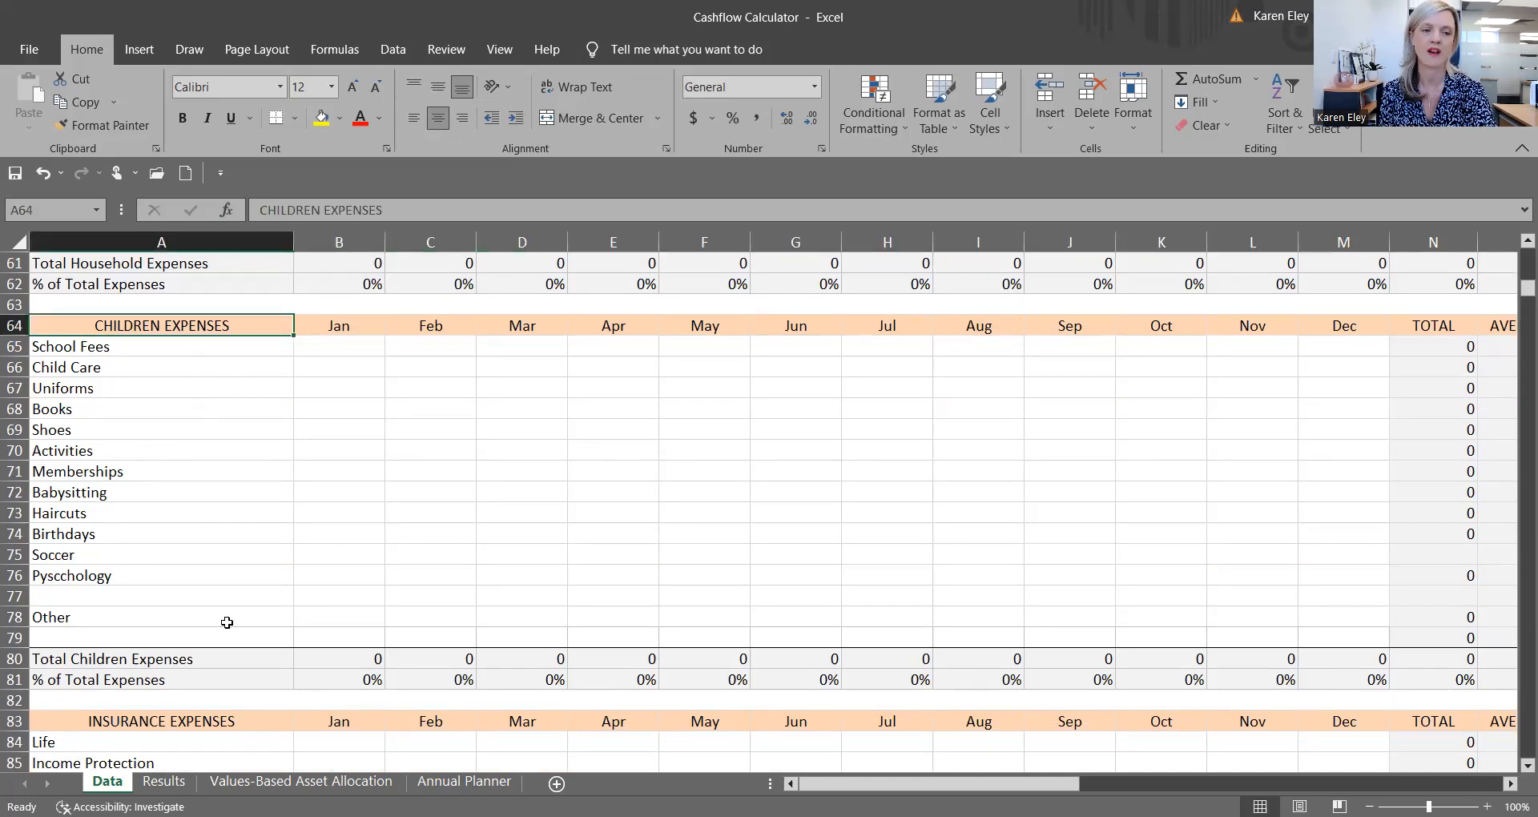
pyautogui.scroll(-4, 233, 464)
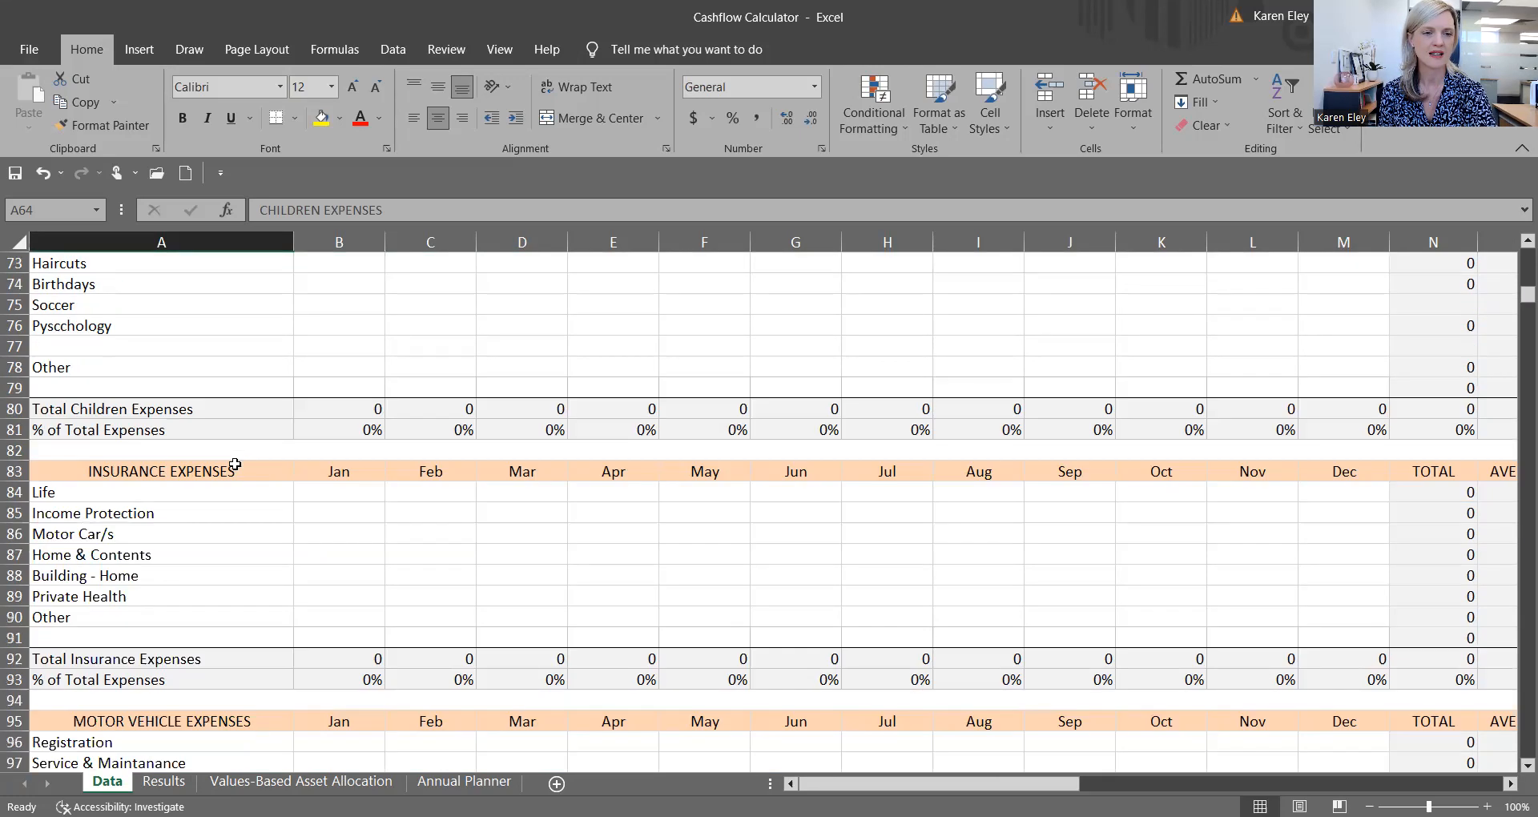
pyautogui.scroll(-4, 233, 480)
pyautogui.scroll(-5, 230, 485)
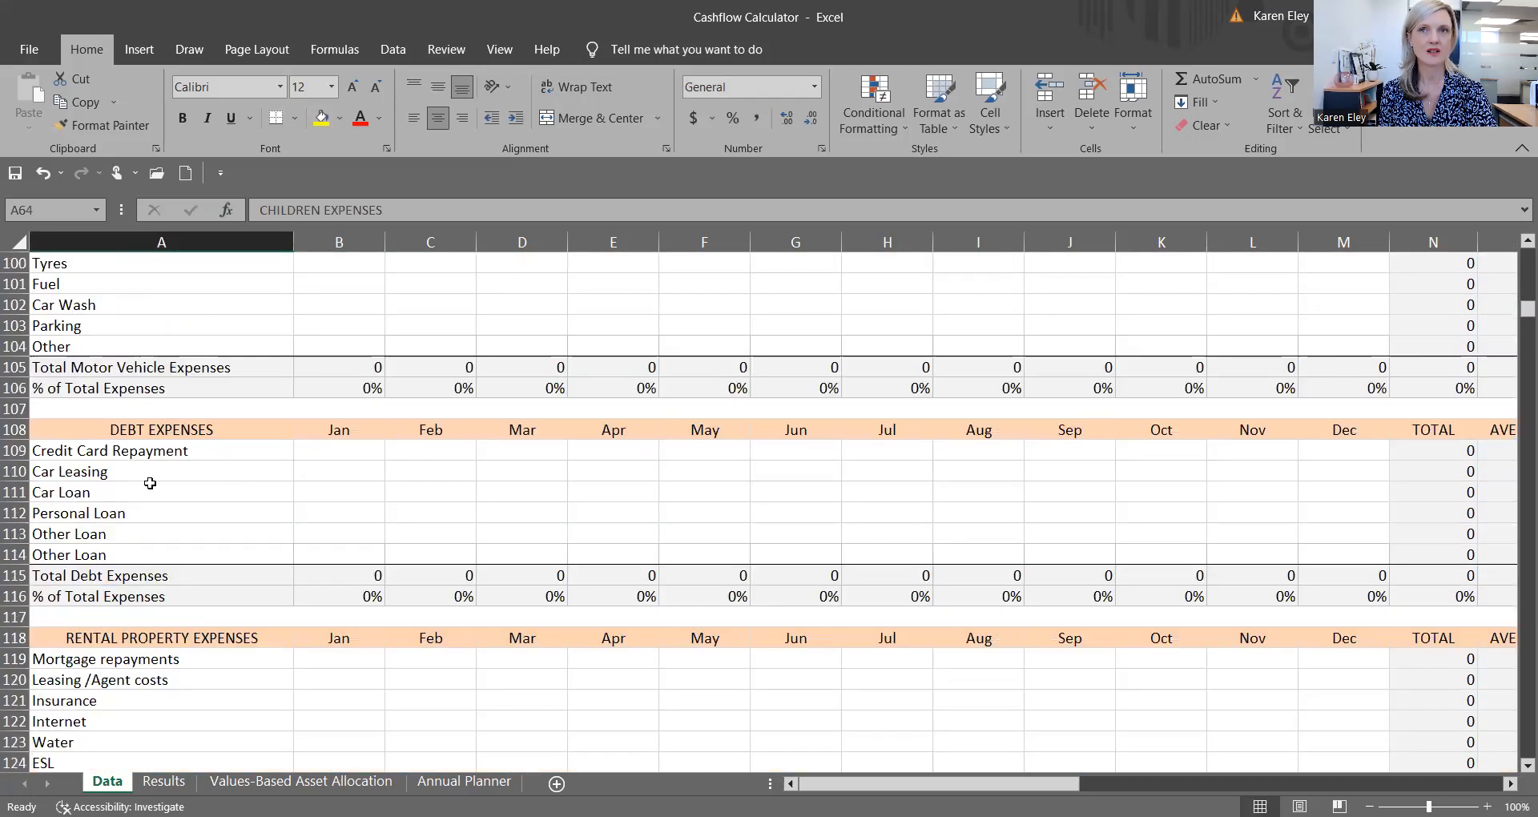
pyautogui.scroll(-1, 178, 486)
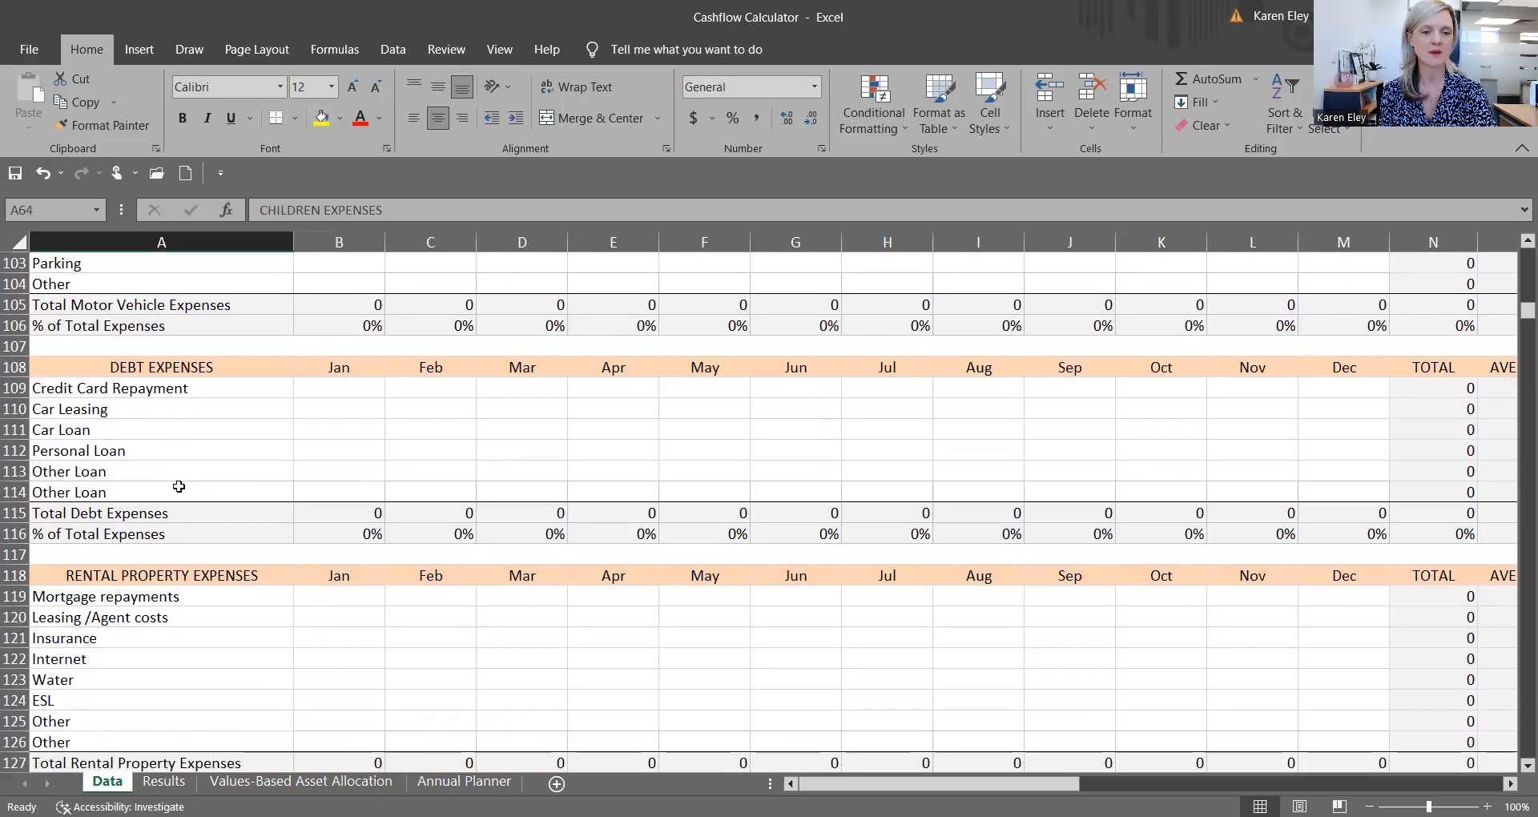
pyautogui.scroll(-2, 179, 486)
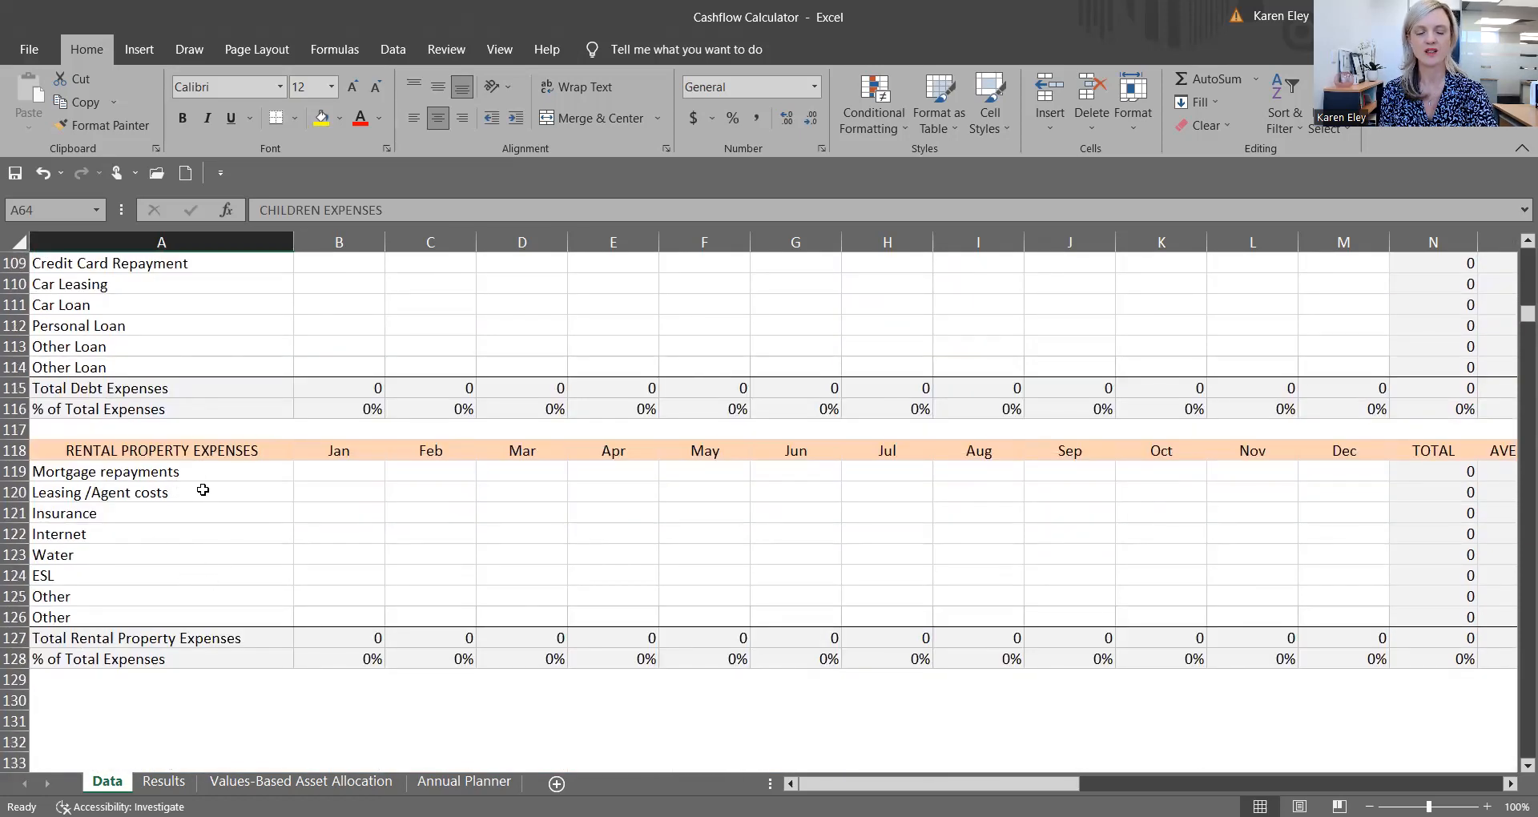
pyautogui.scroll(18, 234, 566)
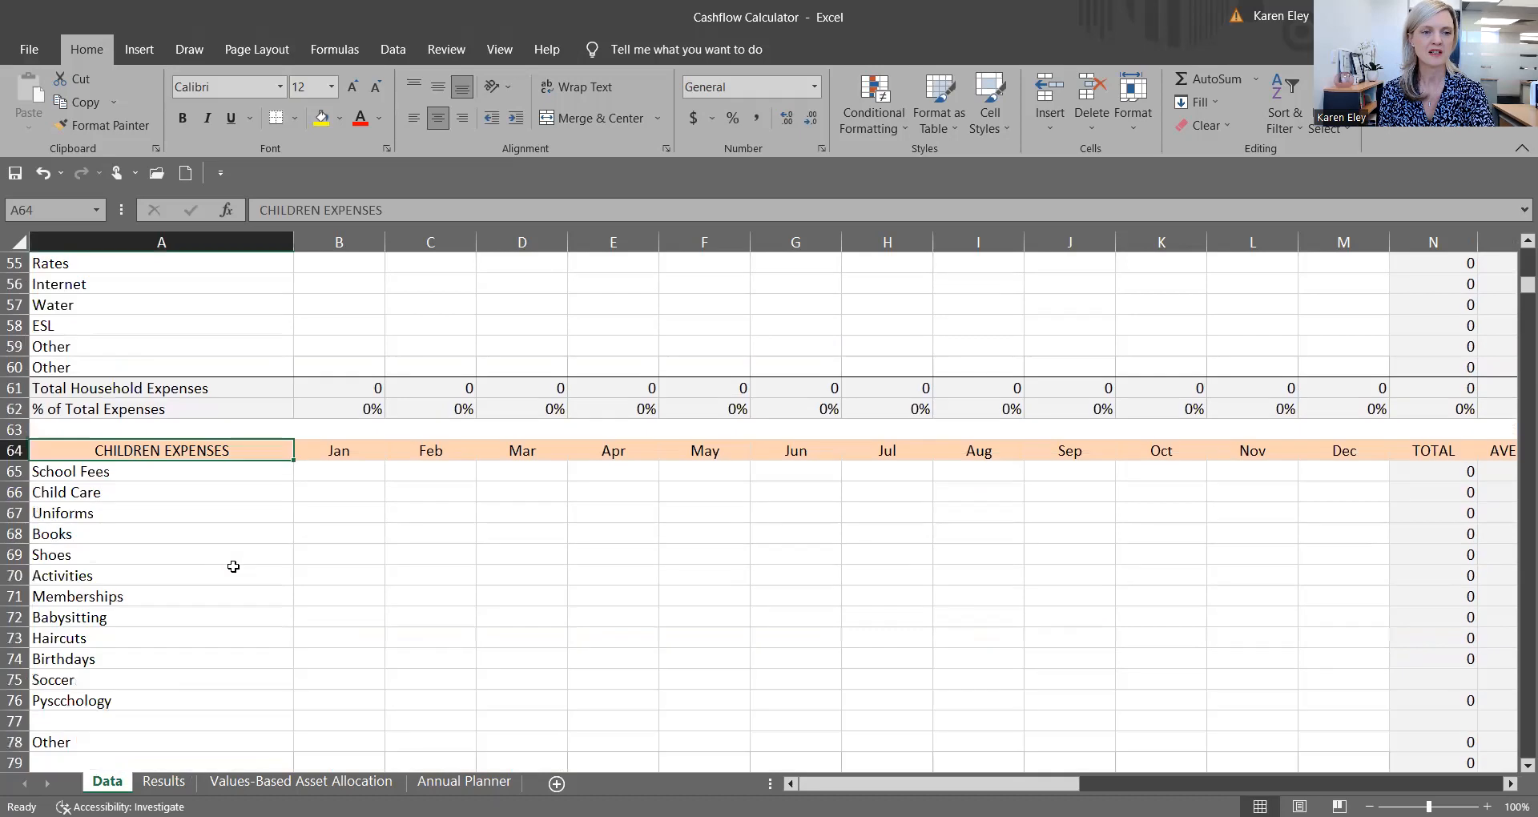
# Enter 2600 for Groceries in January under Lifestyle Expenses and fill the amount across through December
pyautogui.scroll(9, 233, 567)
pyautogui.scroll(4, 225, 567)
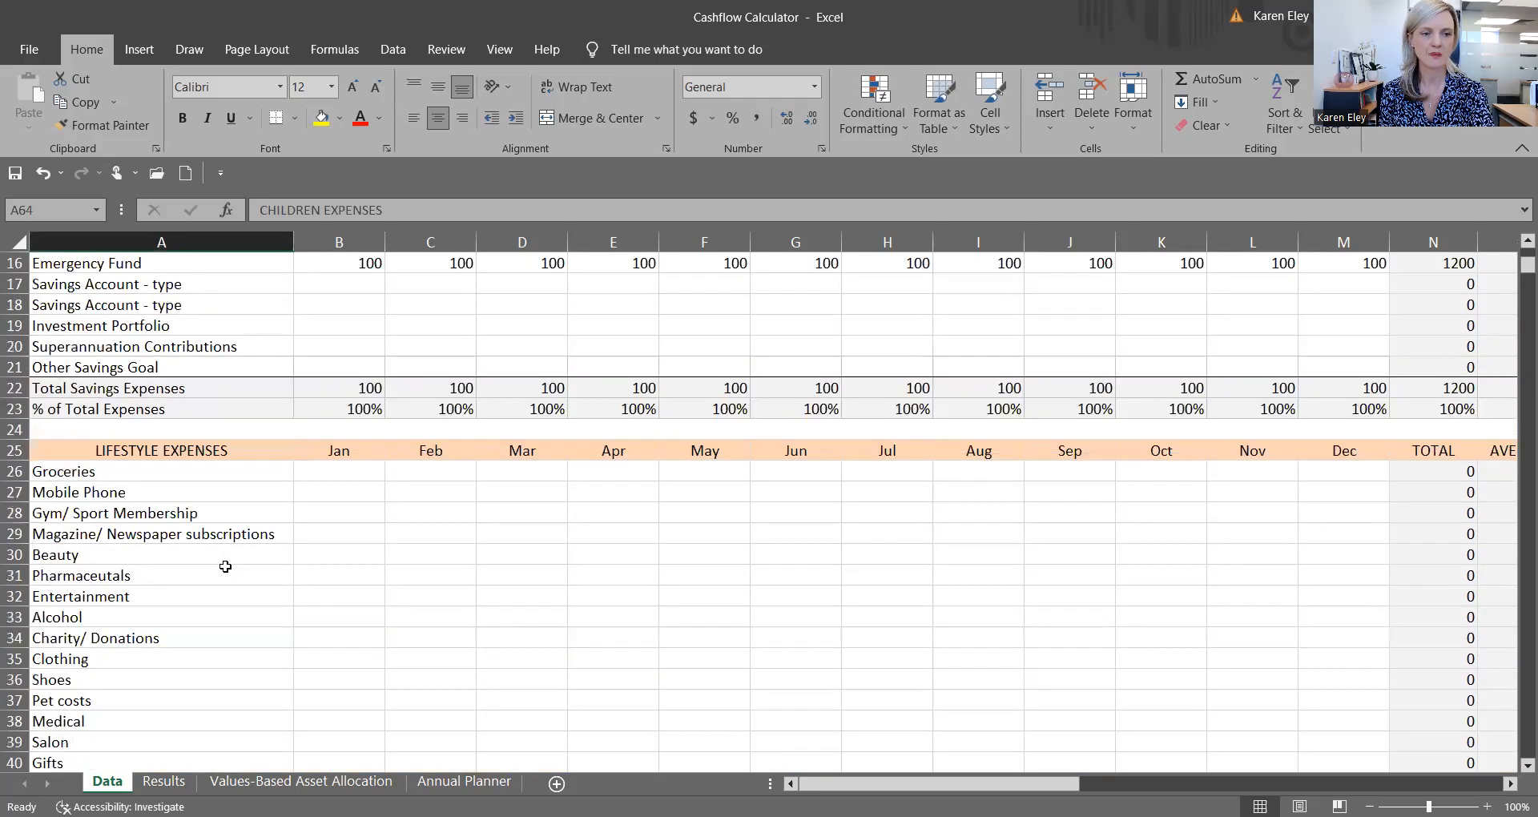
pyautogui.click(350, 474)
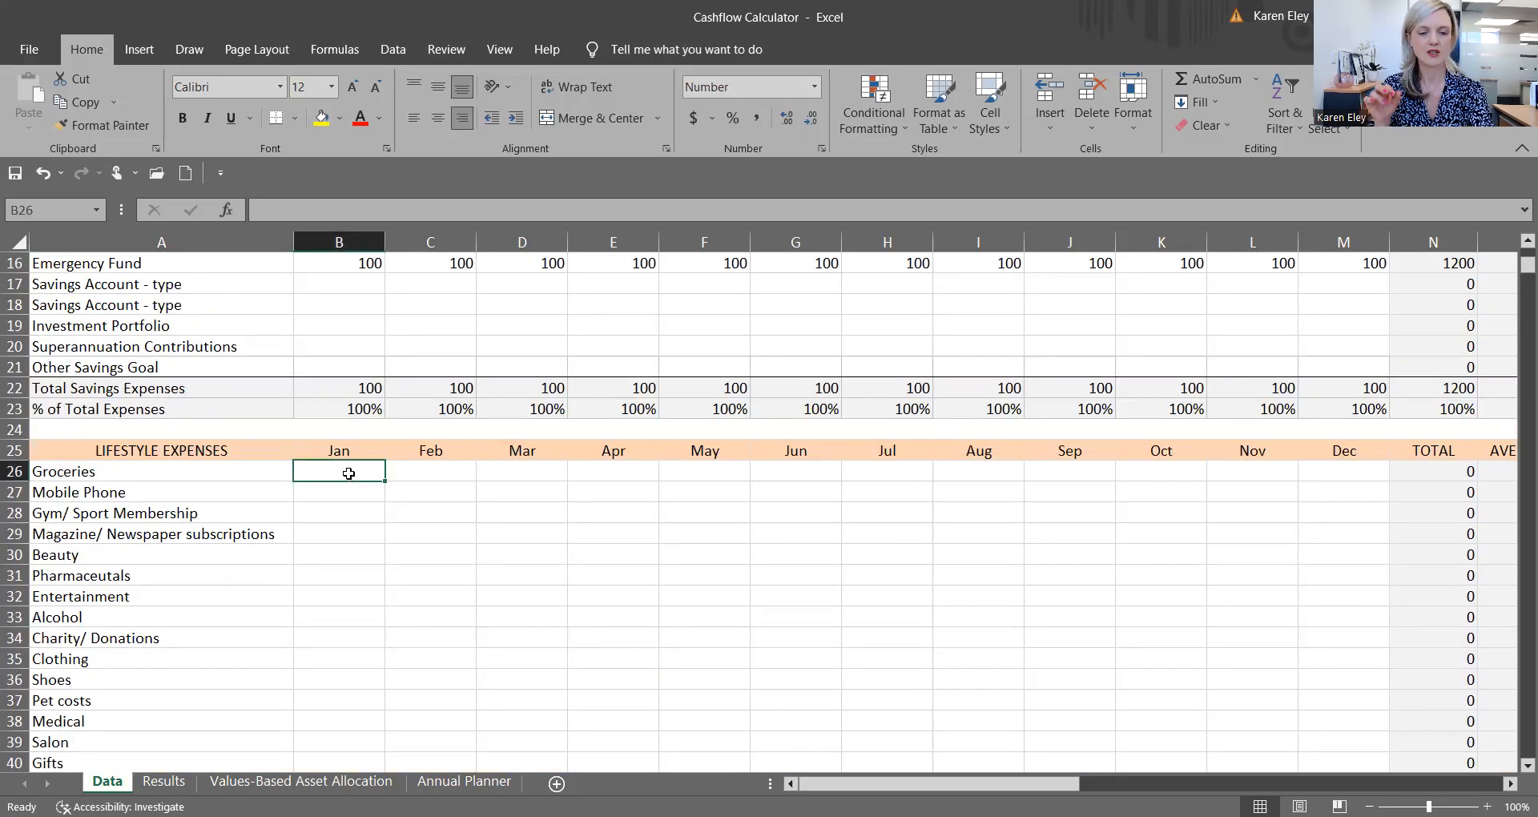
pyautogui.write('2600')
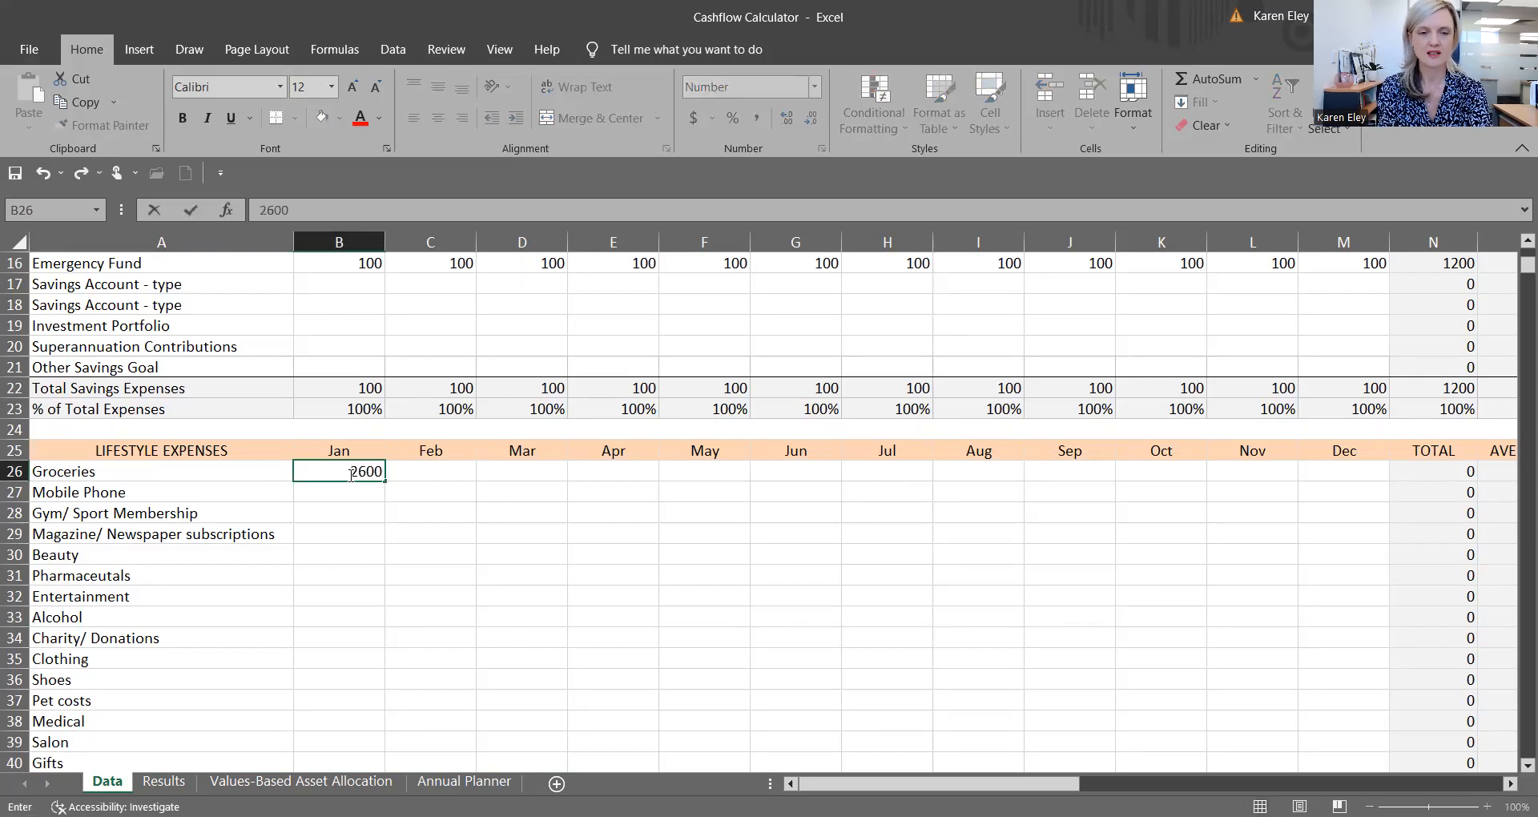
pyautogui.press('Return')
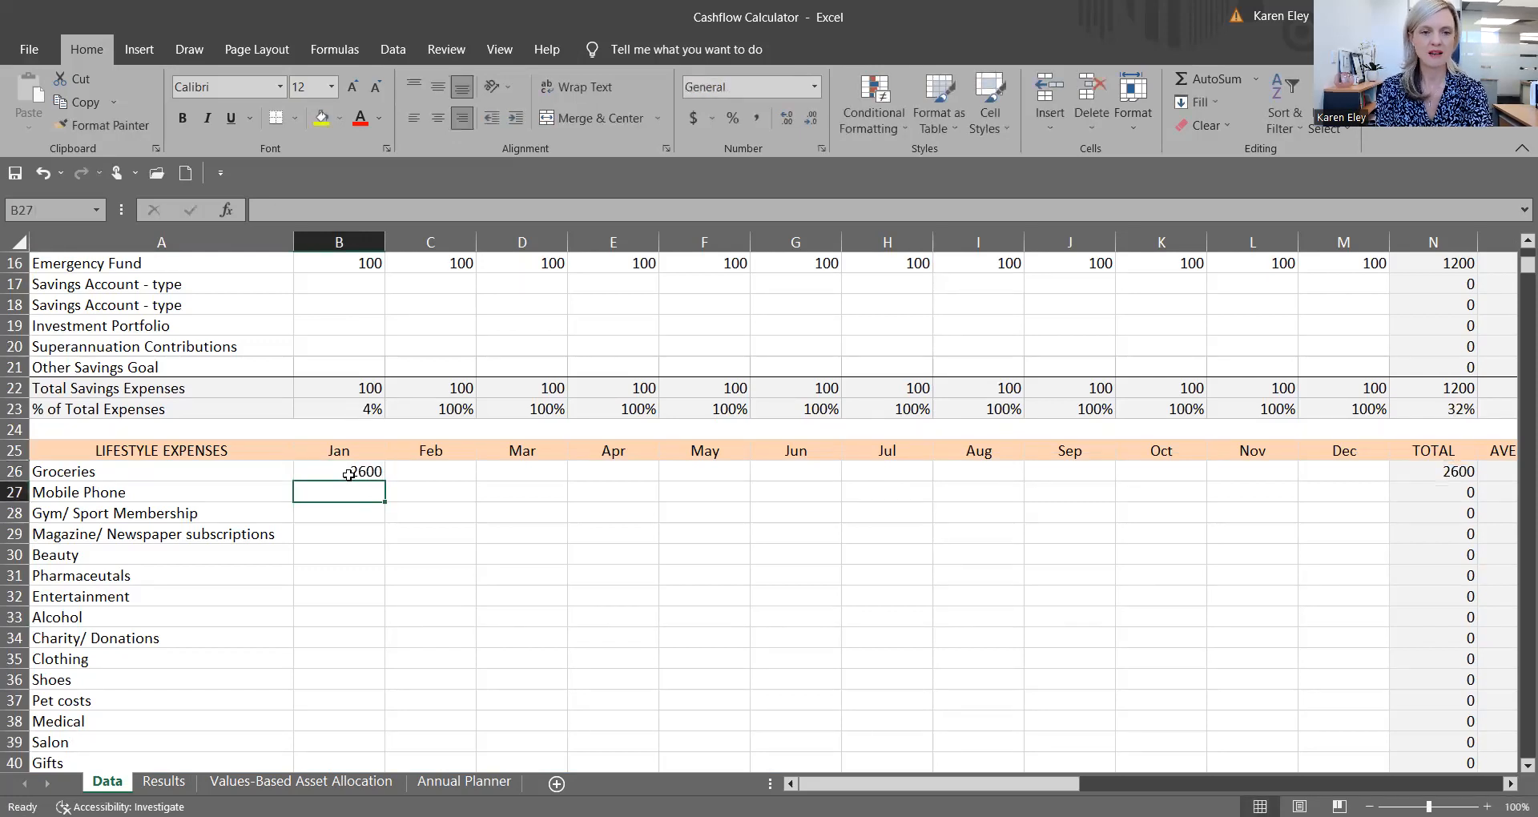
pyautogui.click(351, 474)
pyautogui.moveTo(385, 480); pyautogui.dragTo(518, 483)
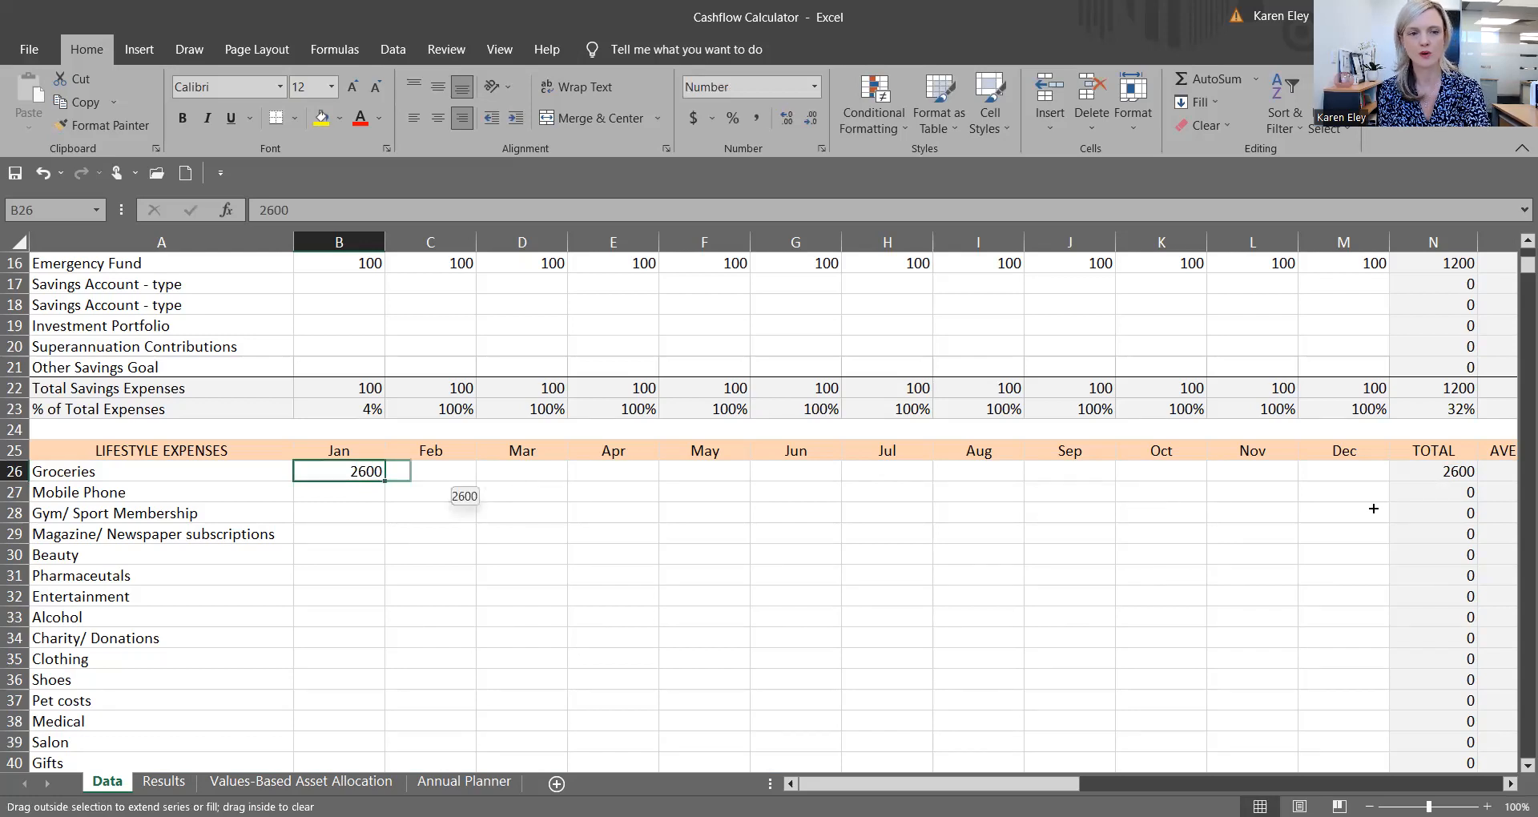
pyautogui.moveTo(1374, 509); pyautogui.dragTo(1374, 504)
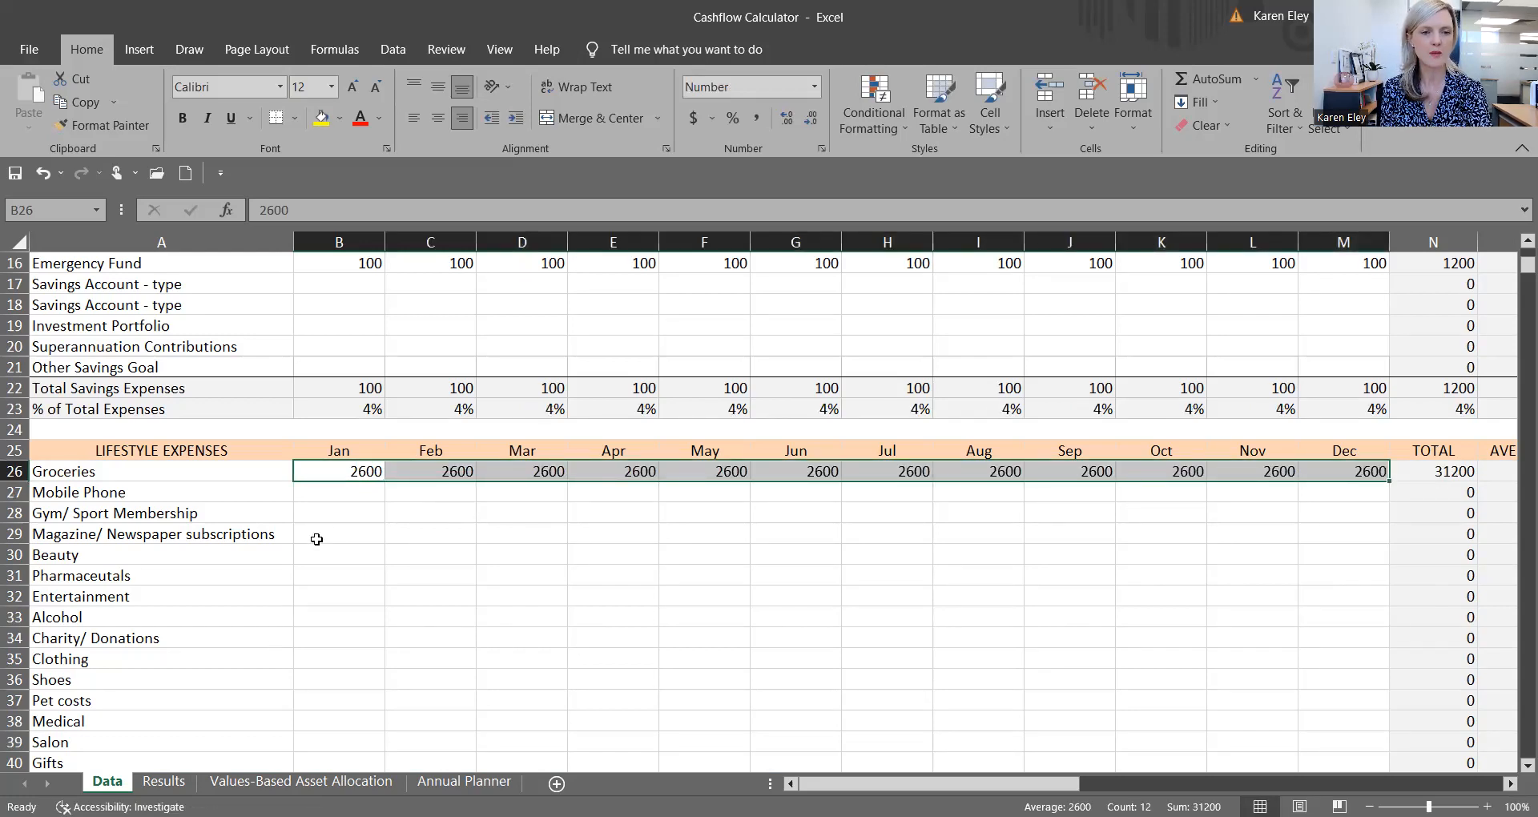
# Enter 45 for Mobile Phone in January and fill the amount across through December
pyautogui.click(340, 496)
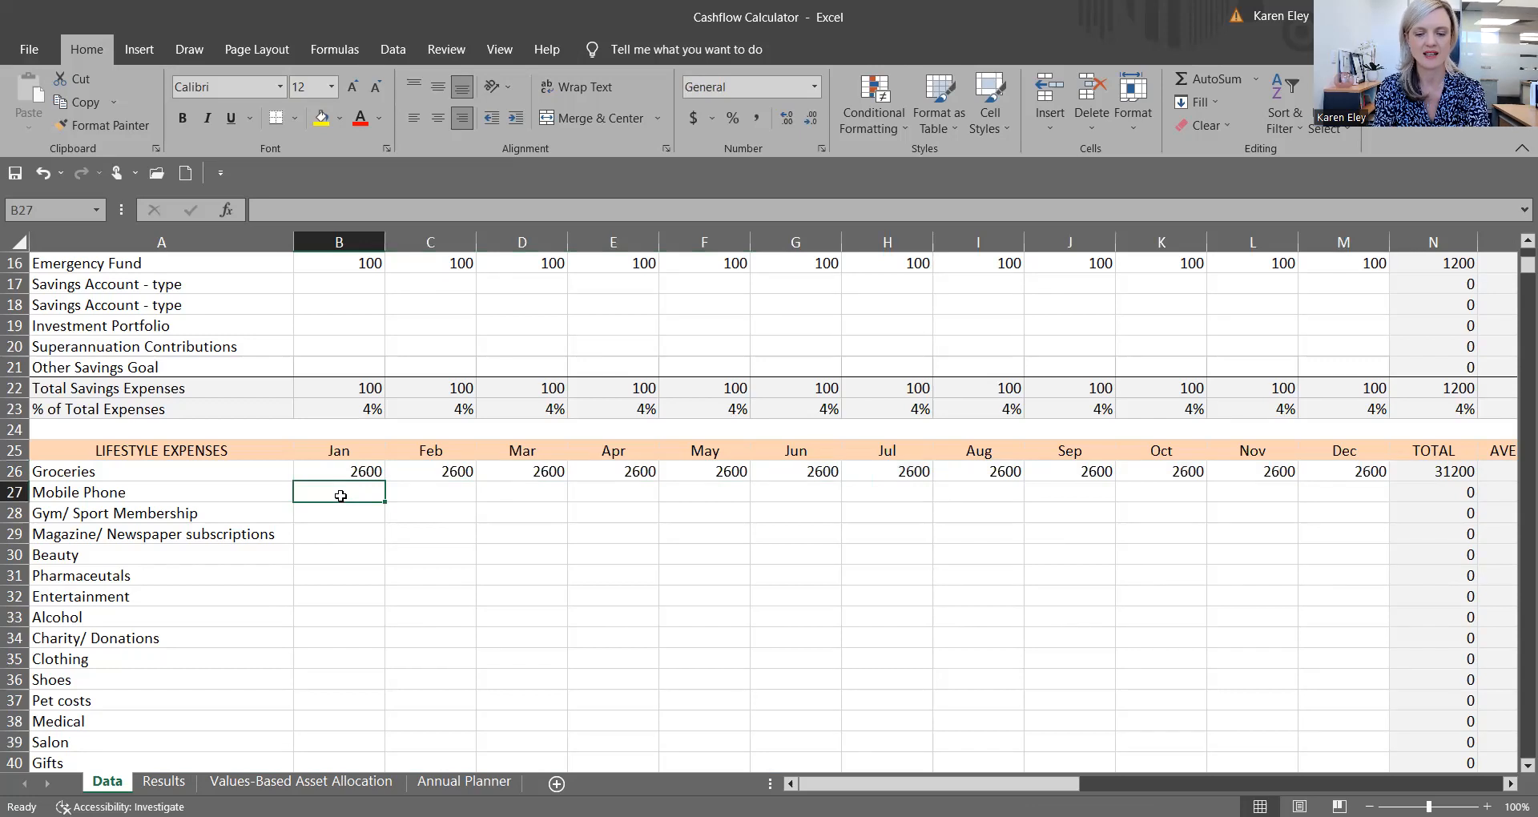
pyautogui.write('45')
pyautogui.press('Return')
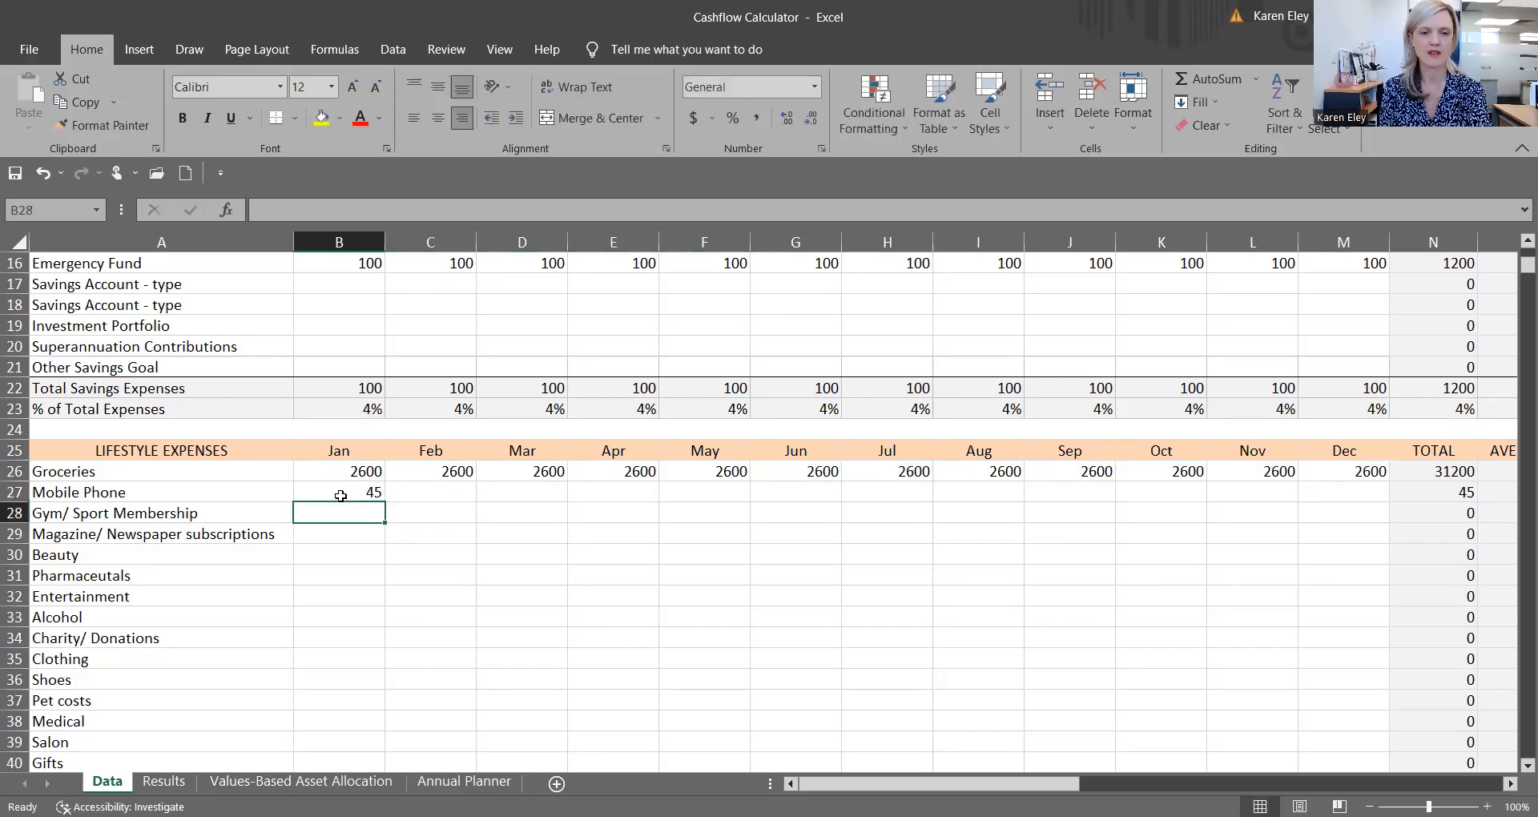
pyautogui.click(341, 496)
pyautogui.moveTo(384, 501); pyautogui.dragTo(1378, 494)
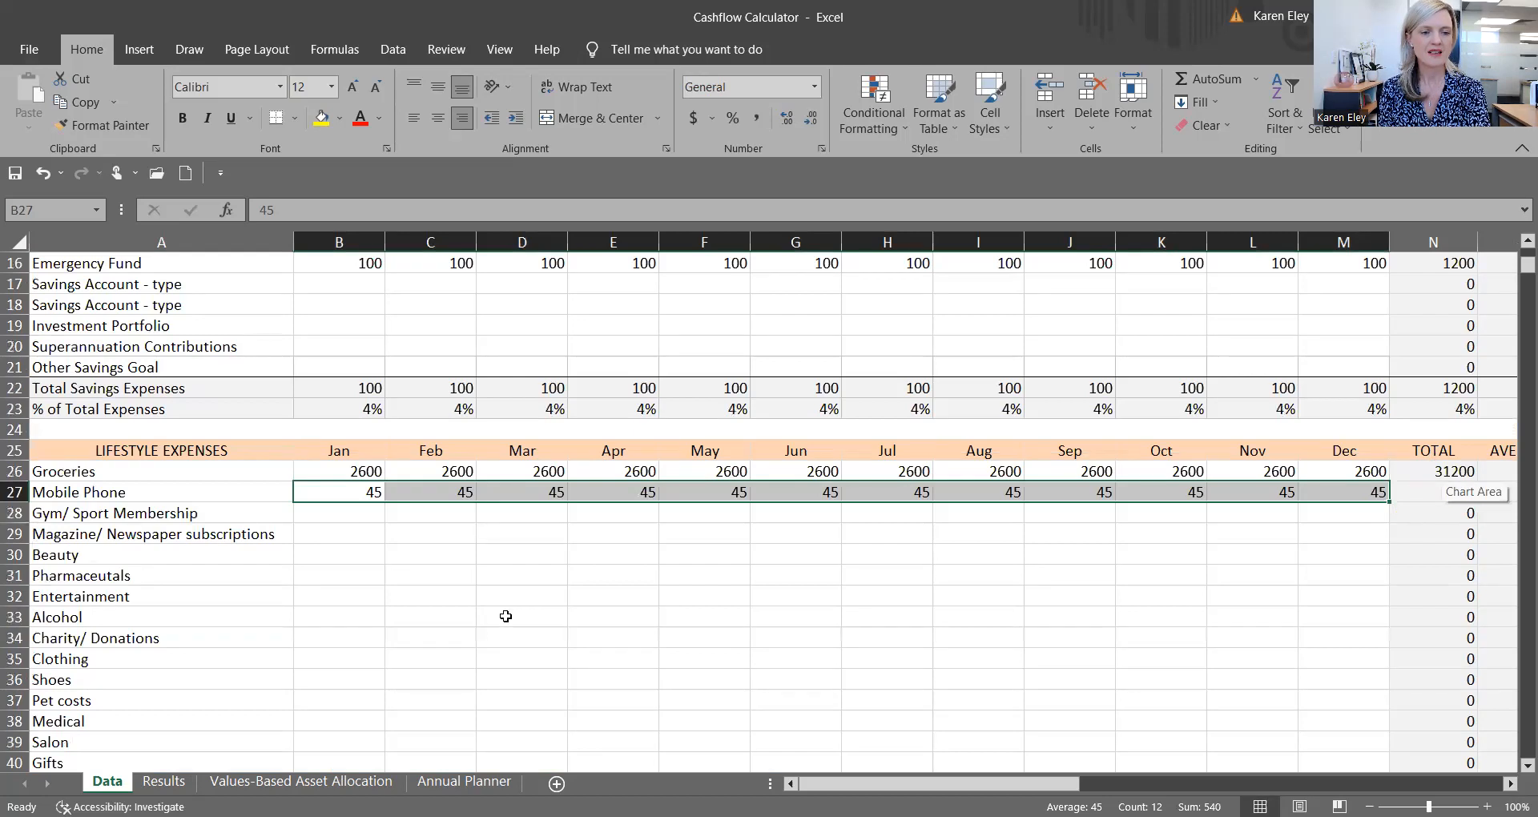
# Enter 330 for Rates in January under Household Expenses
pyautogui.scroll(-8, 507, 614)
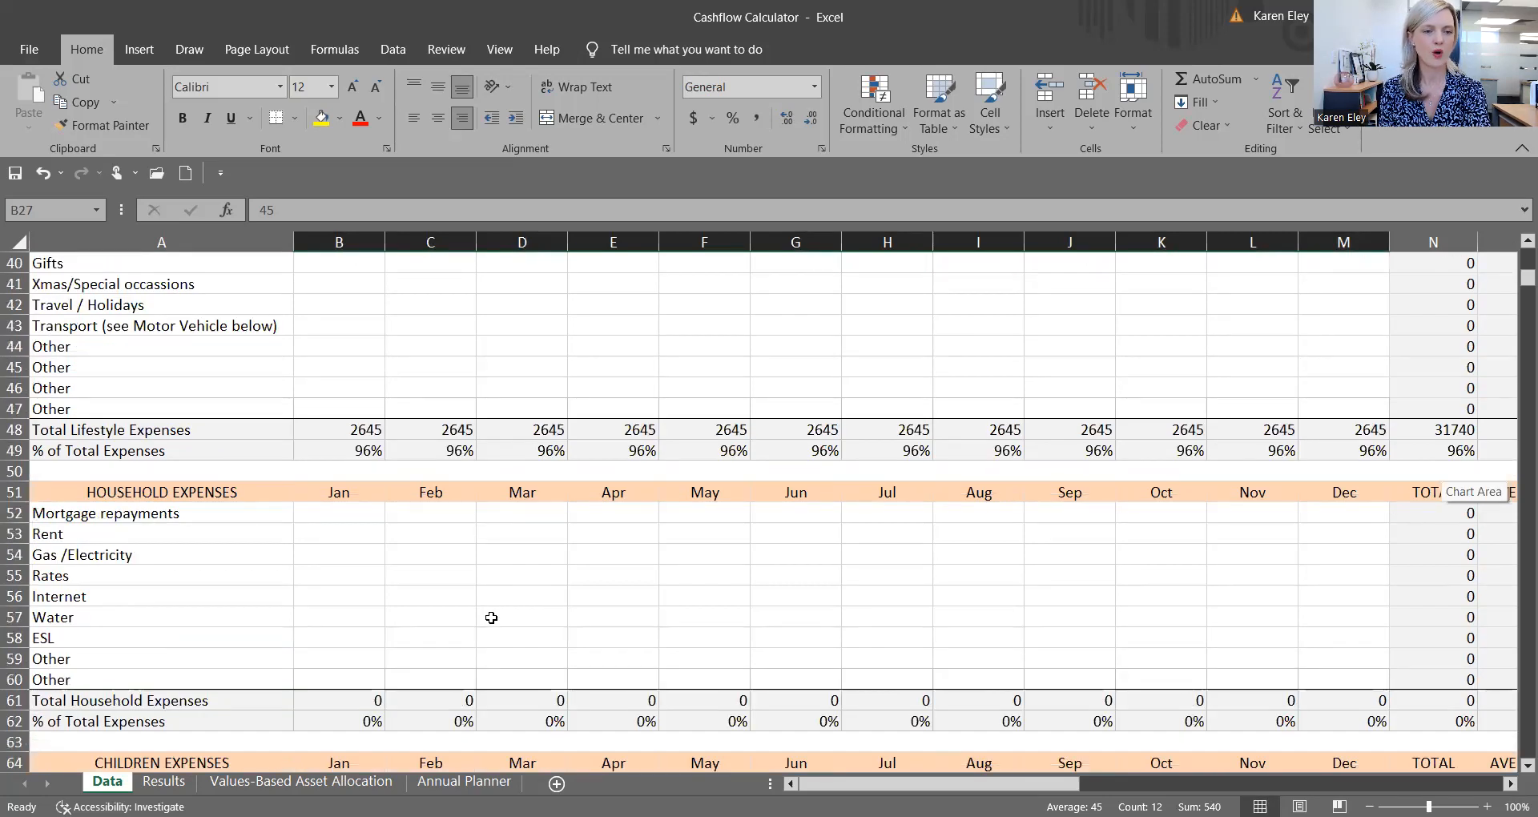
pyautogui.click(326, 578)
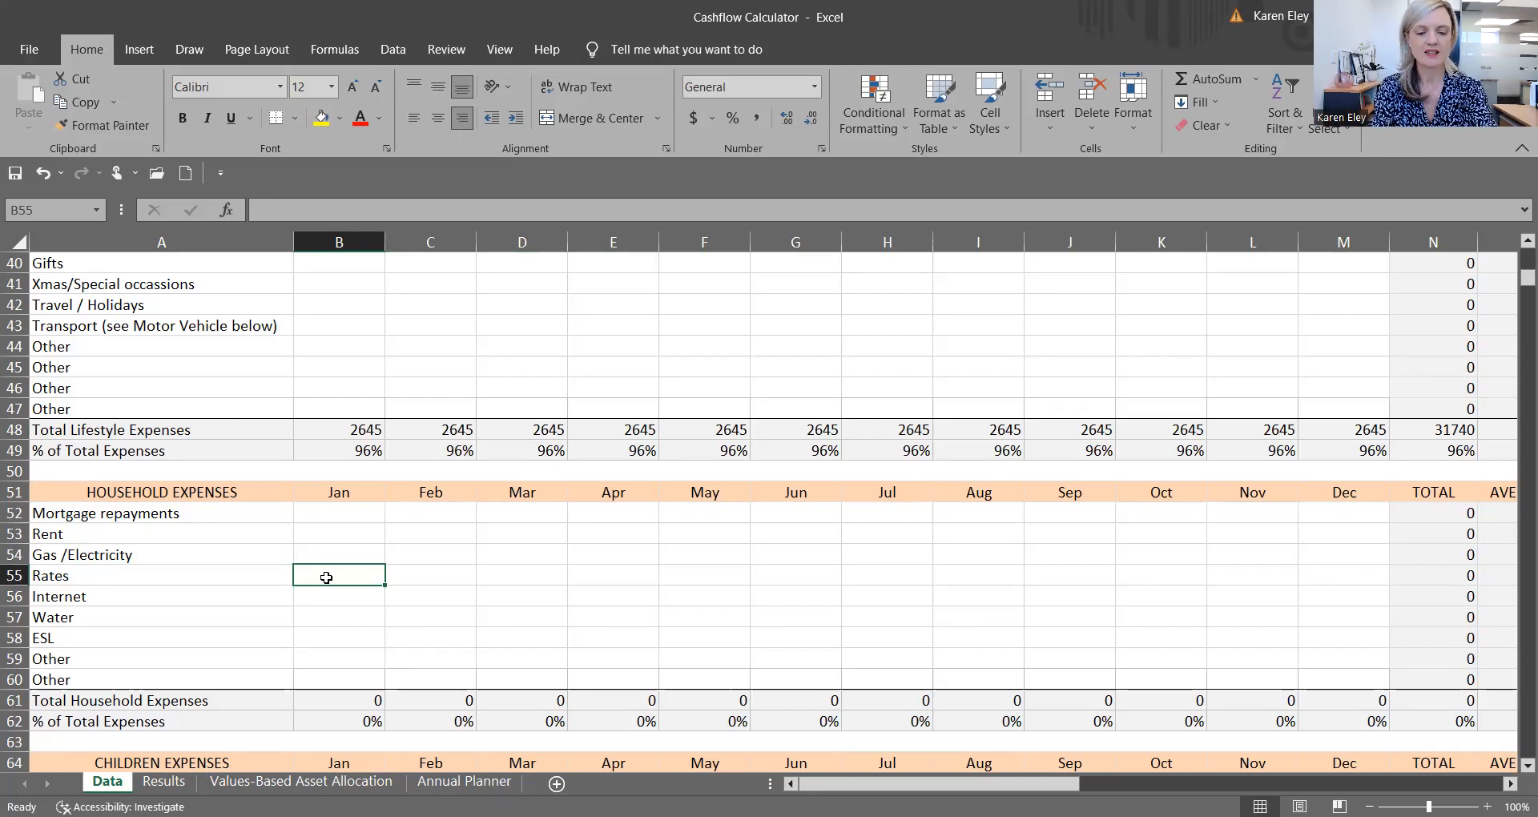
pyautogui.write('330')
pyautogui.press('Return')
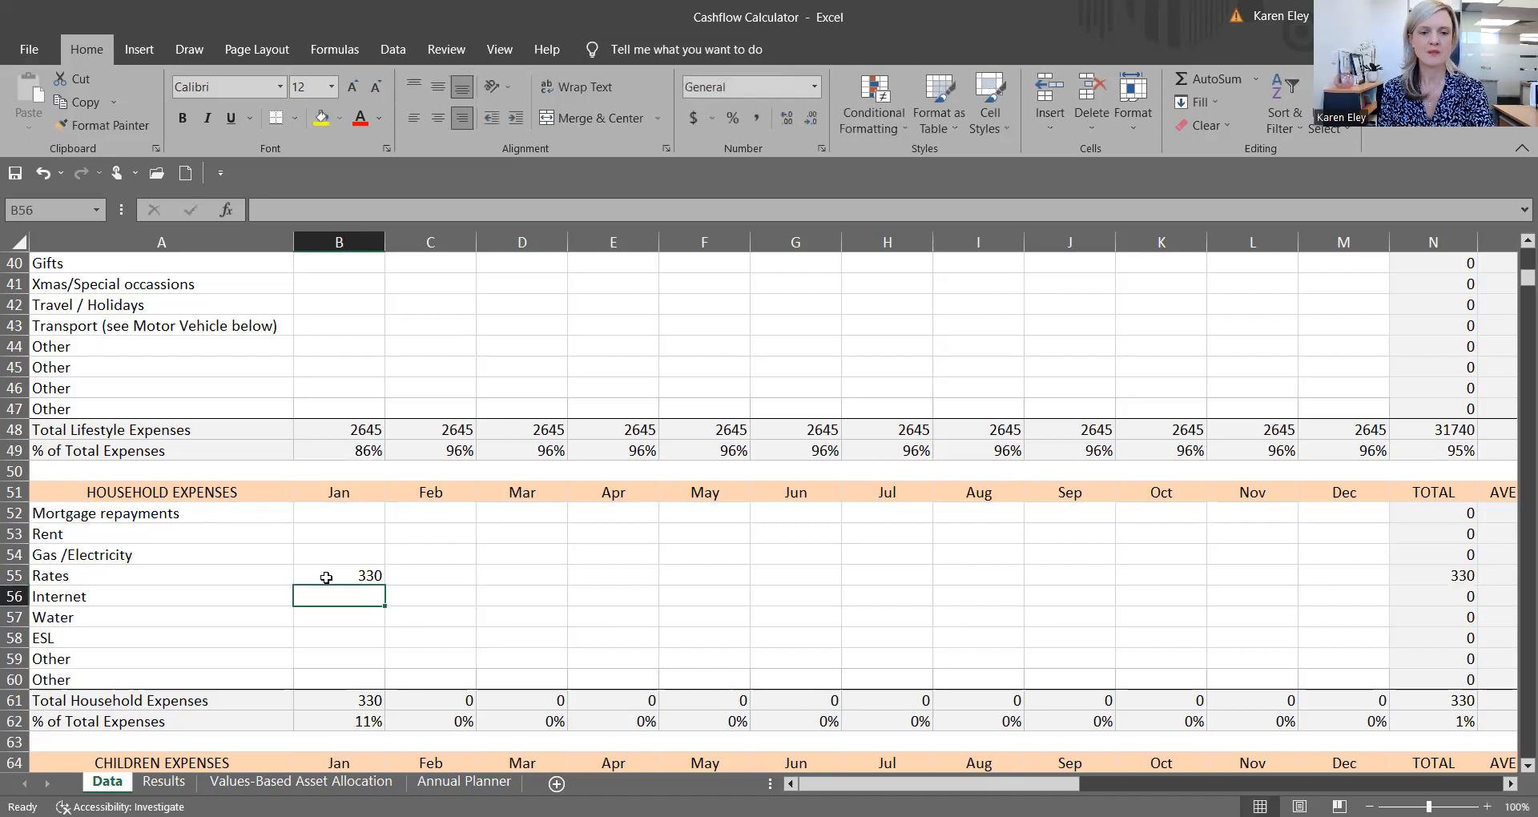
# Copy January's Rates amount into April, August and November as the remaining quarterly payments
pyautogui.click(326, 577)
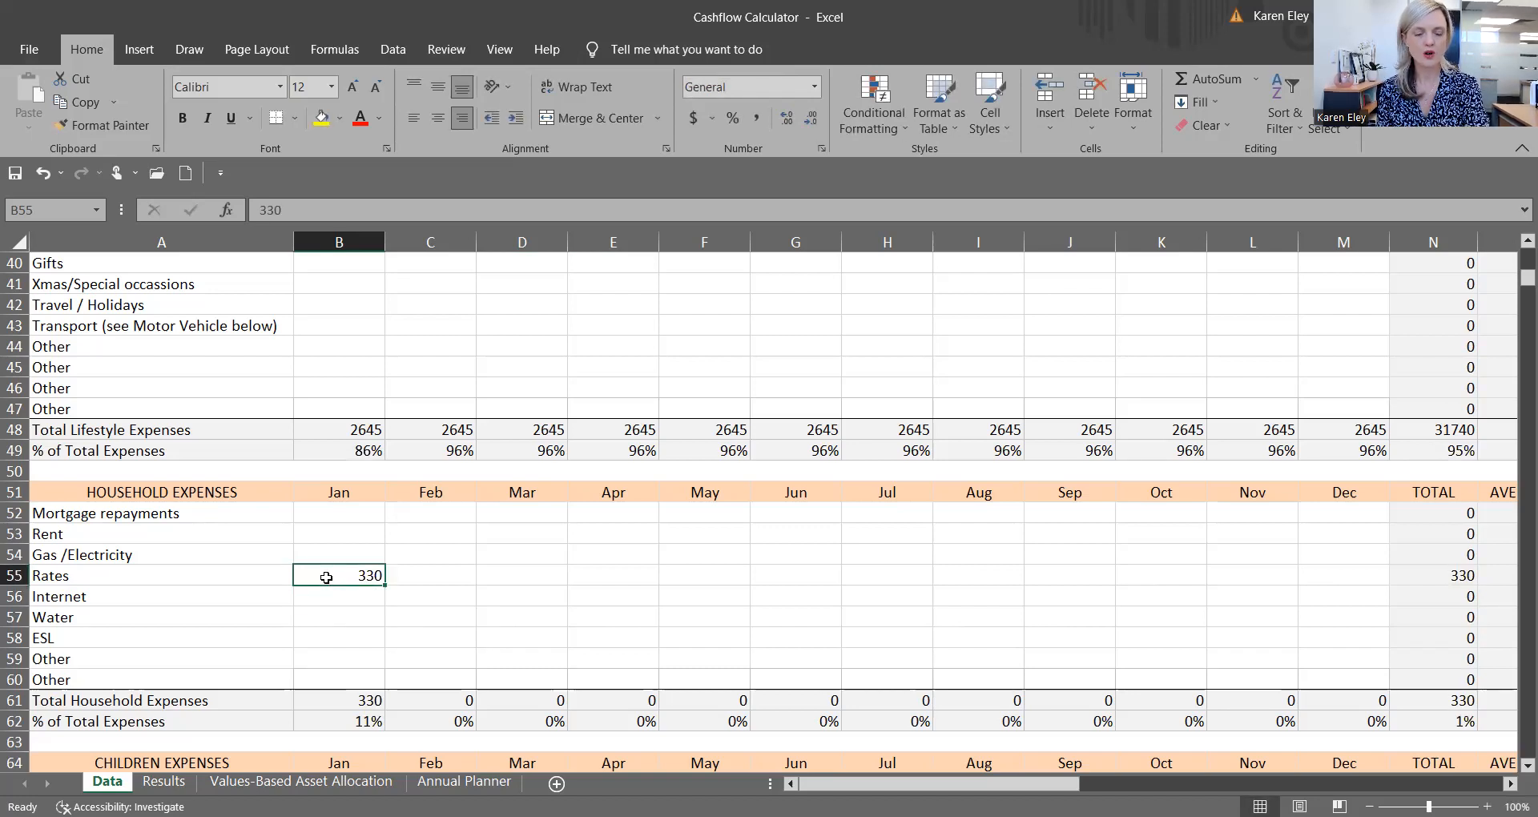
pyautogui.hotkey('ctrl', 'c')
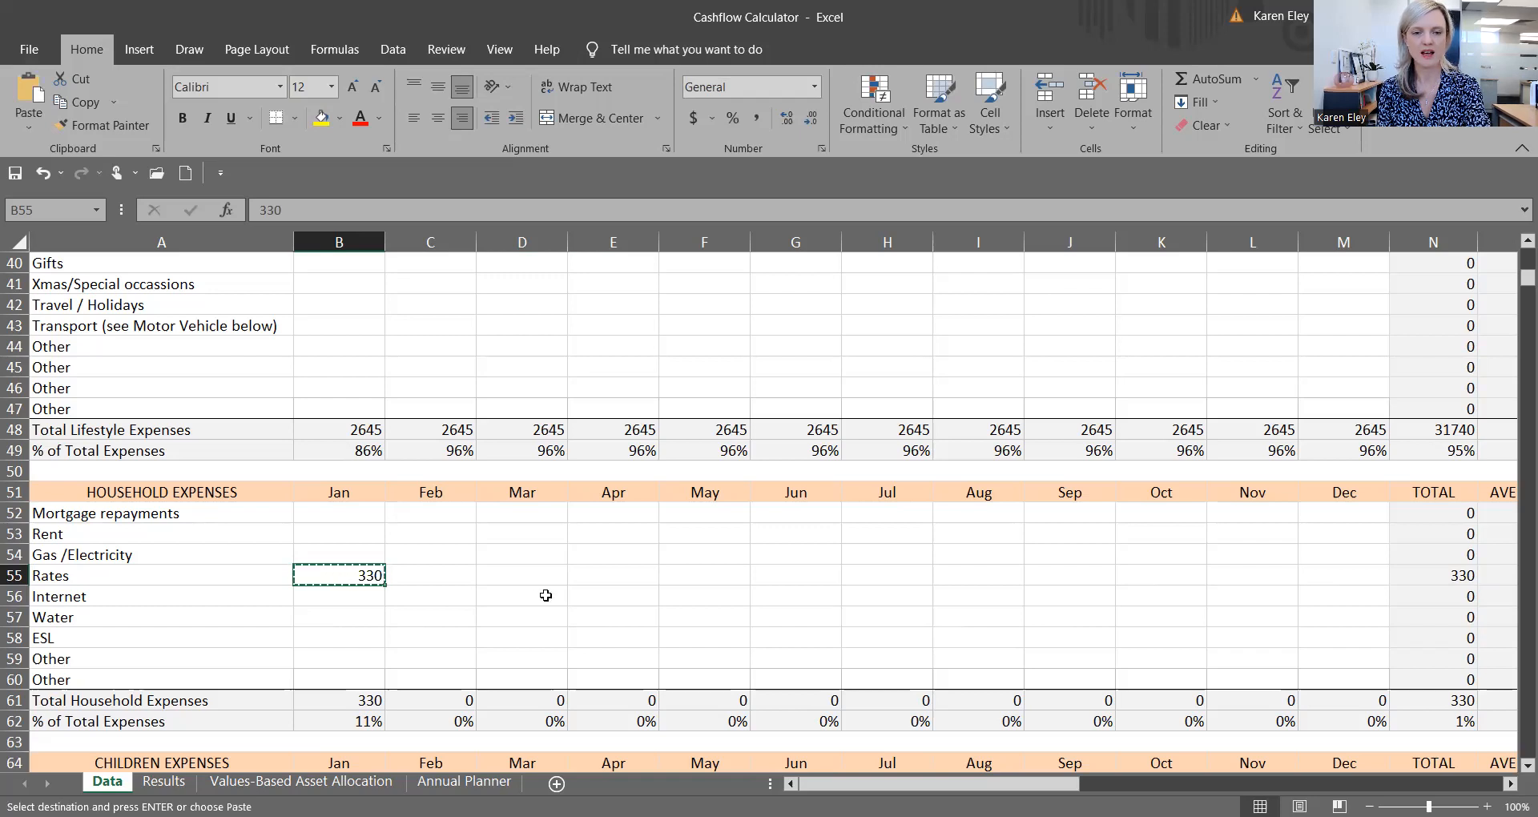
pyautogui.click(627, 571)
pyautogui.hotkey('ctrl', 'v')
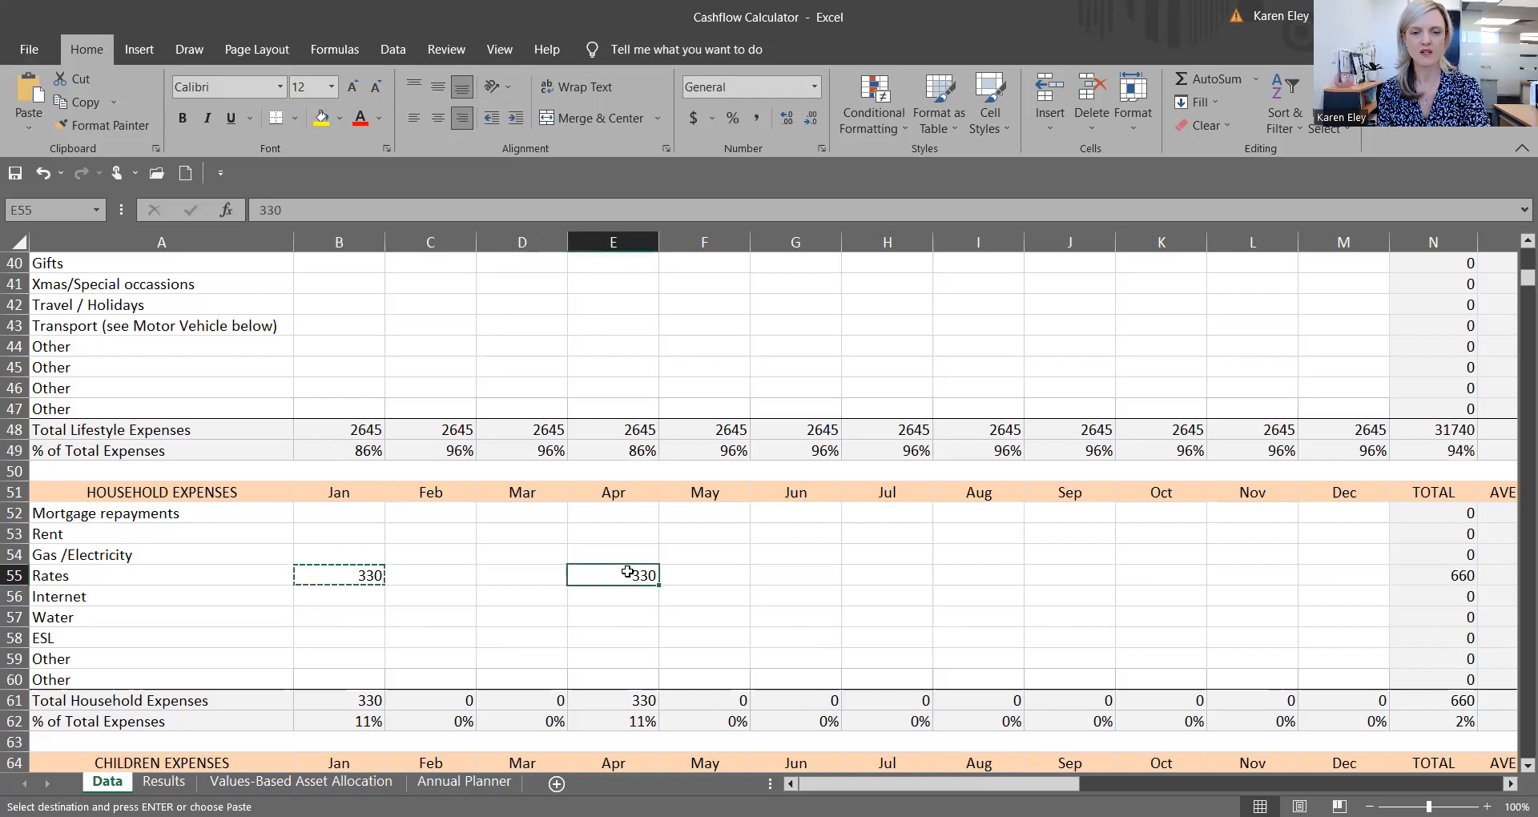
pyautogui.click(1014, 576)
pyautogui.hotkey('ctrl', 'v')
pyautogui.click(1266, 577)
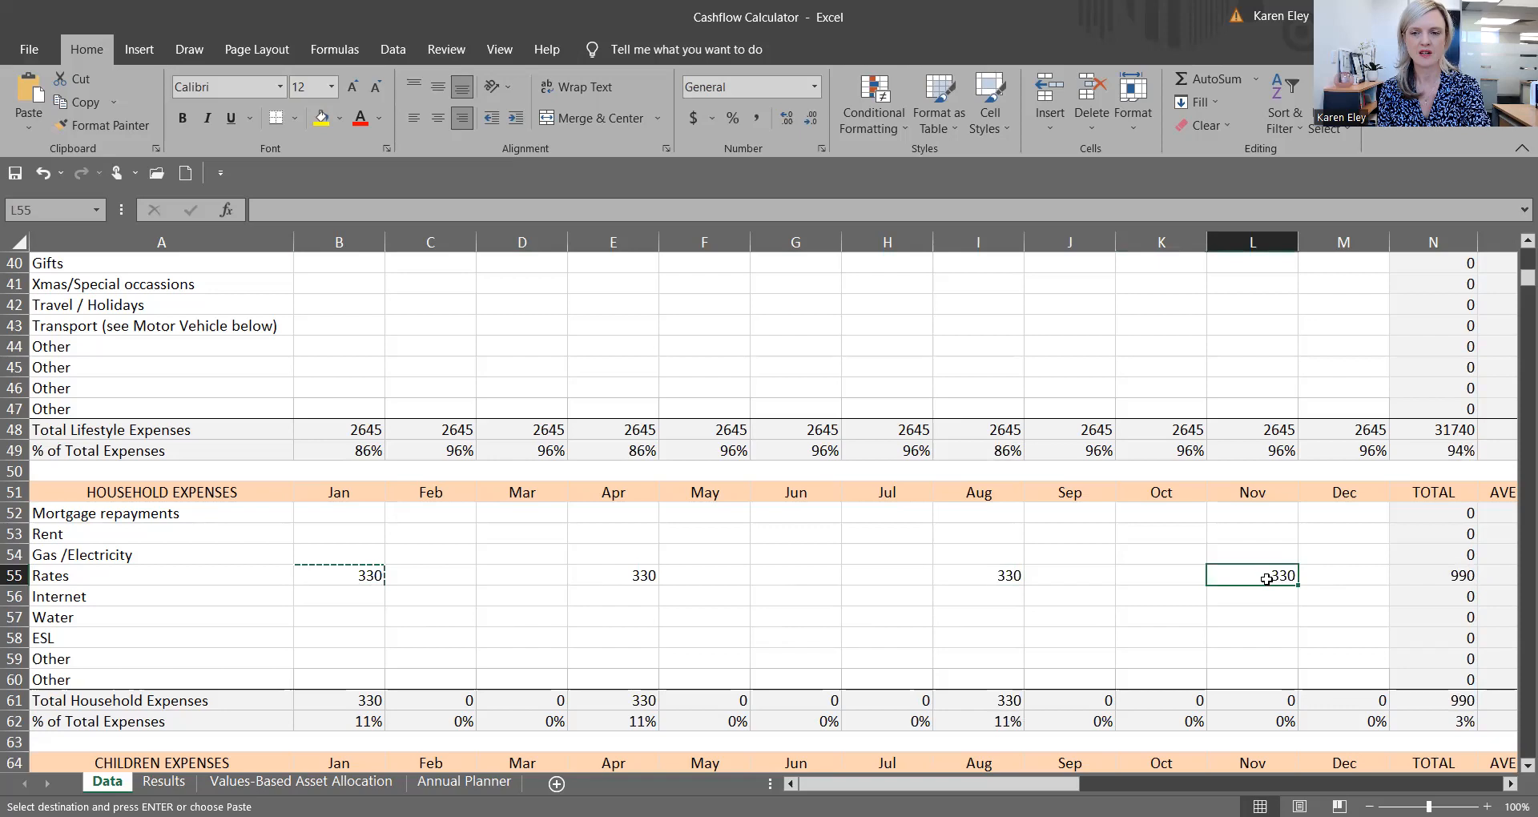
pyautogui.hotkey('ctrl', 'v')
pyautogui.press('Down')
pyautogui.press('Down')
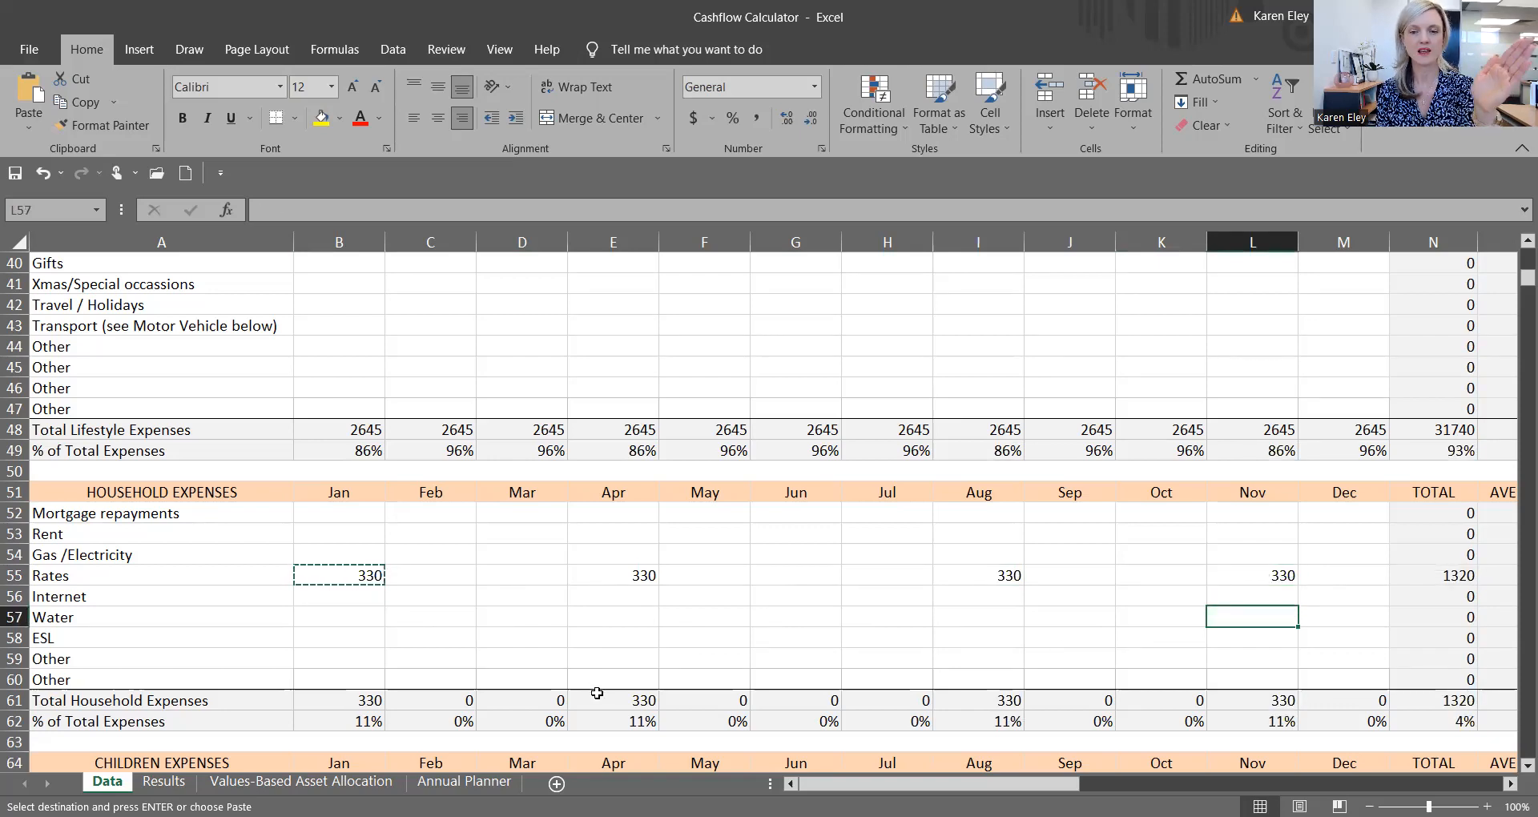
pyautogui.press('Escape')
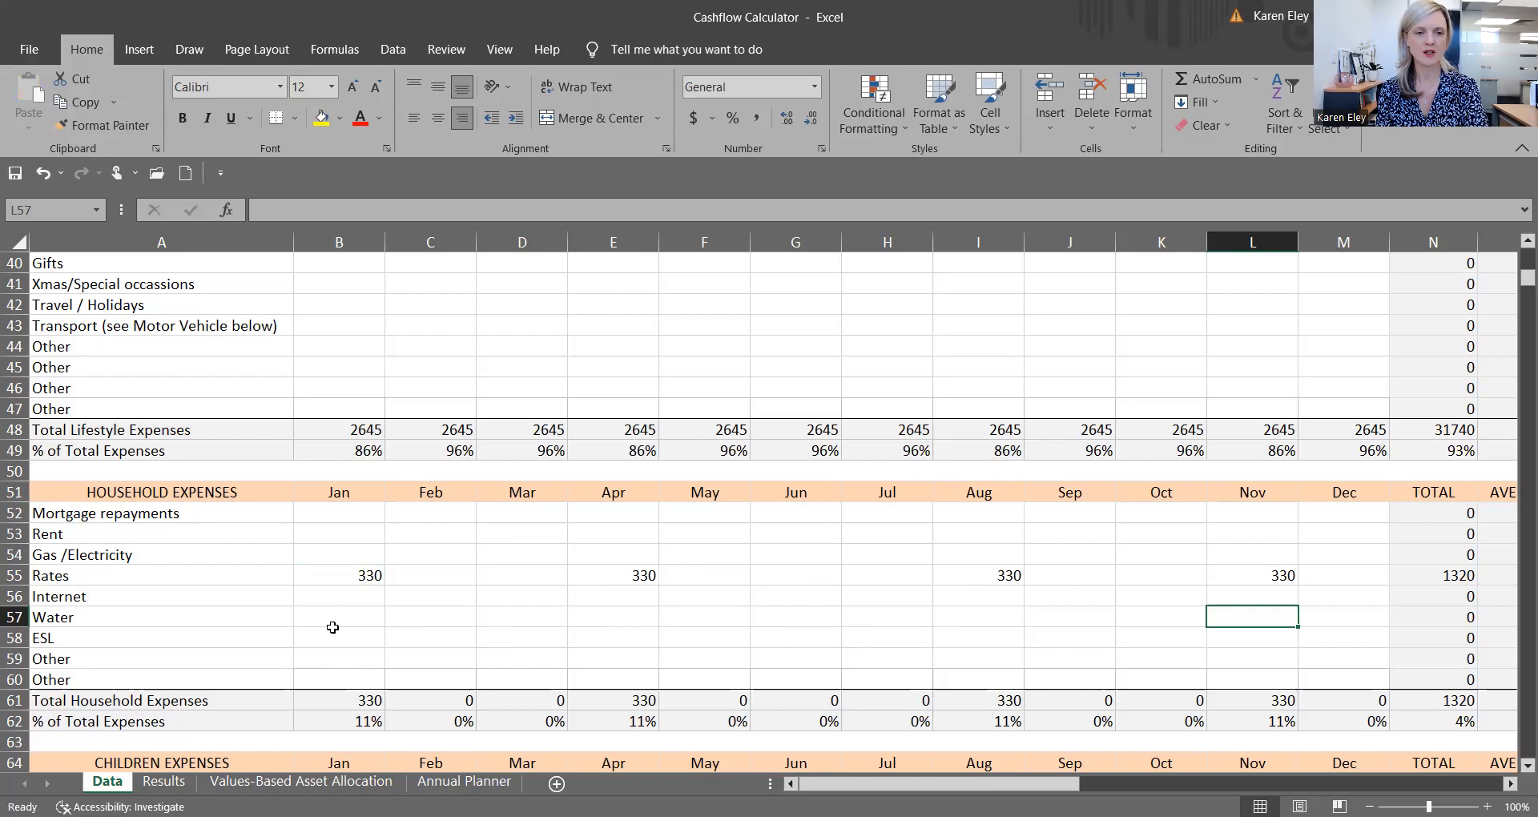
# Enter 350 for Gas/Electricity in February under Household Expenses
pyautogui.click(353, 552)
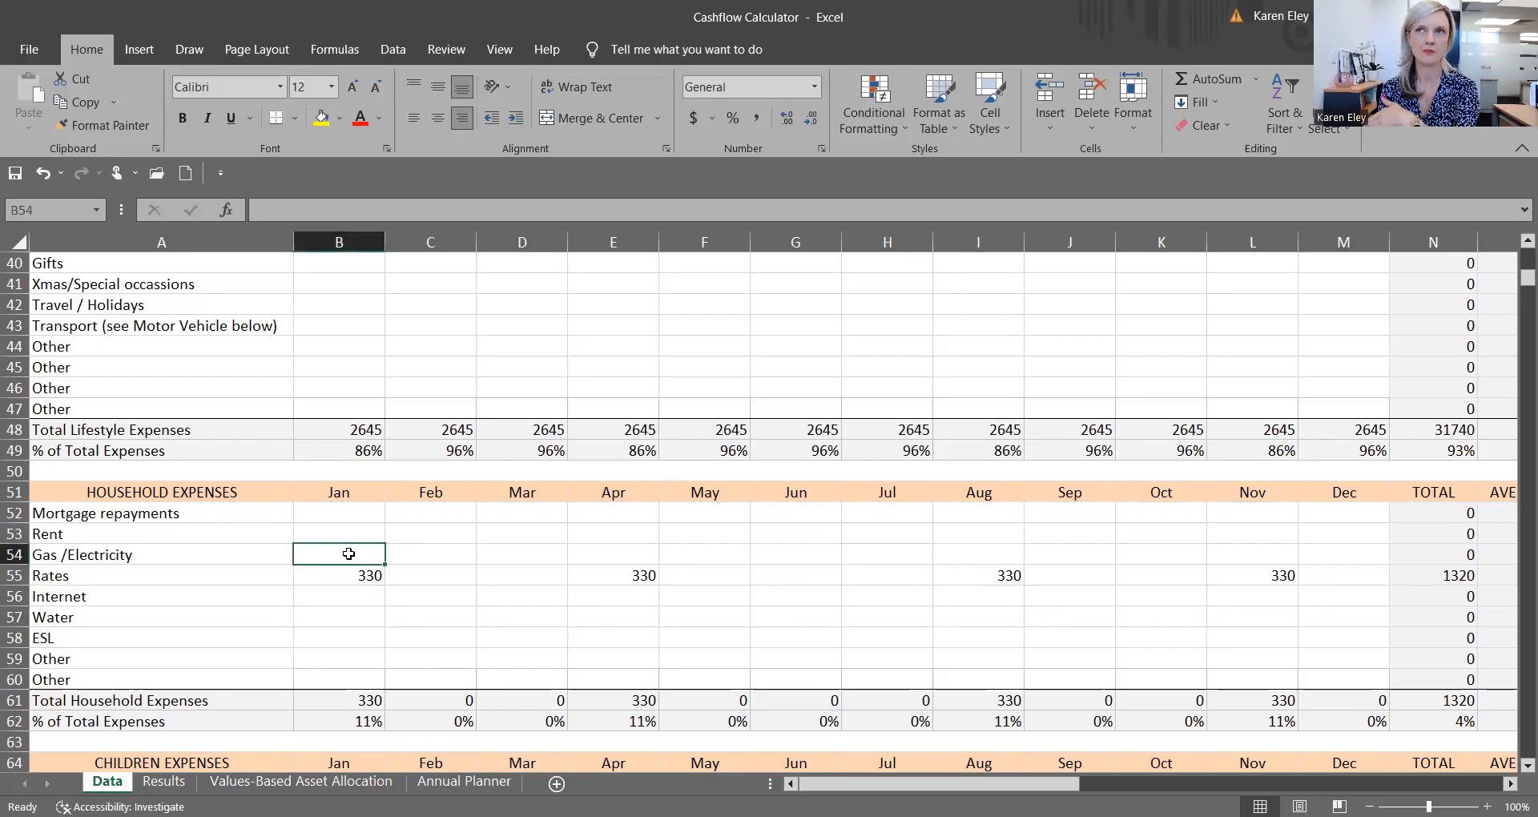
pyautogui.click(432, 554)
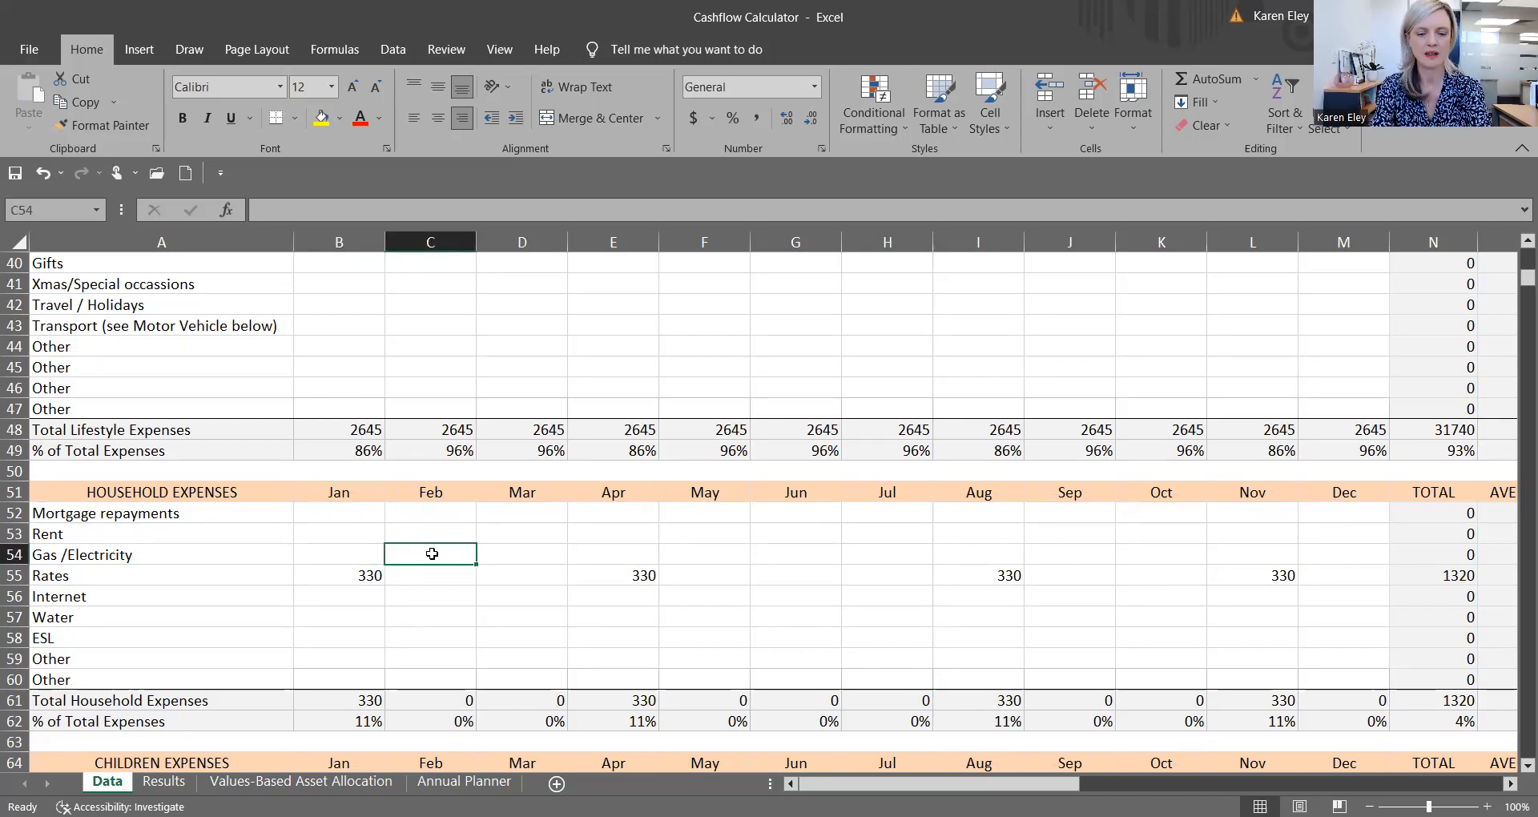
pyautogui.doubleClick(432, 554)
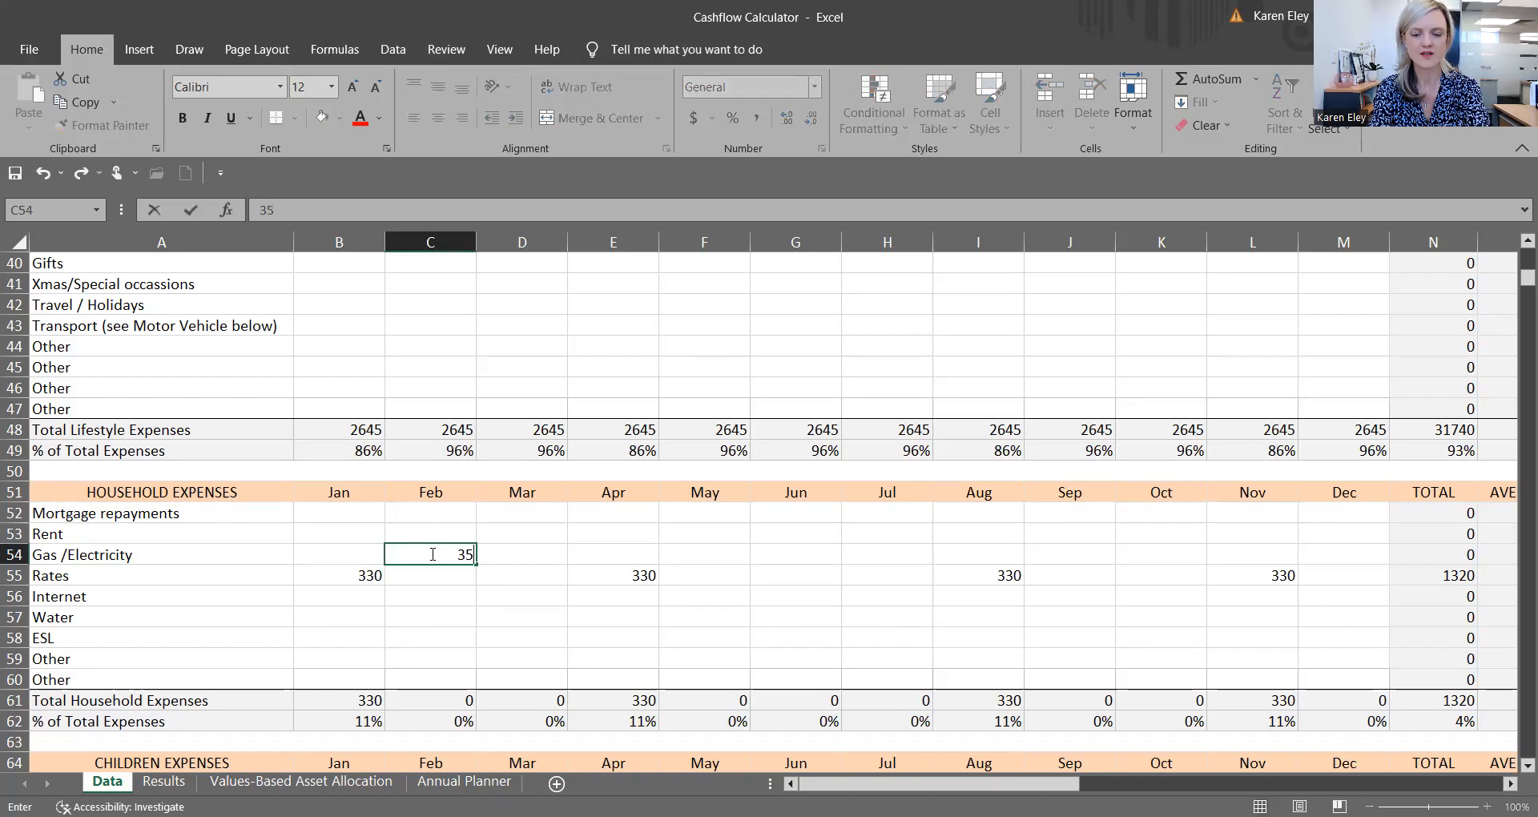
pyautogui.press('Return')
pyautogui.scroll(1, 443, 544)
pyautogui.scroll(-1, 443, 544)
# Copy February's Gas/Electricity amount into May, September and December, and end the copy mode
pyautogui.click(433, 553)
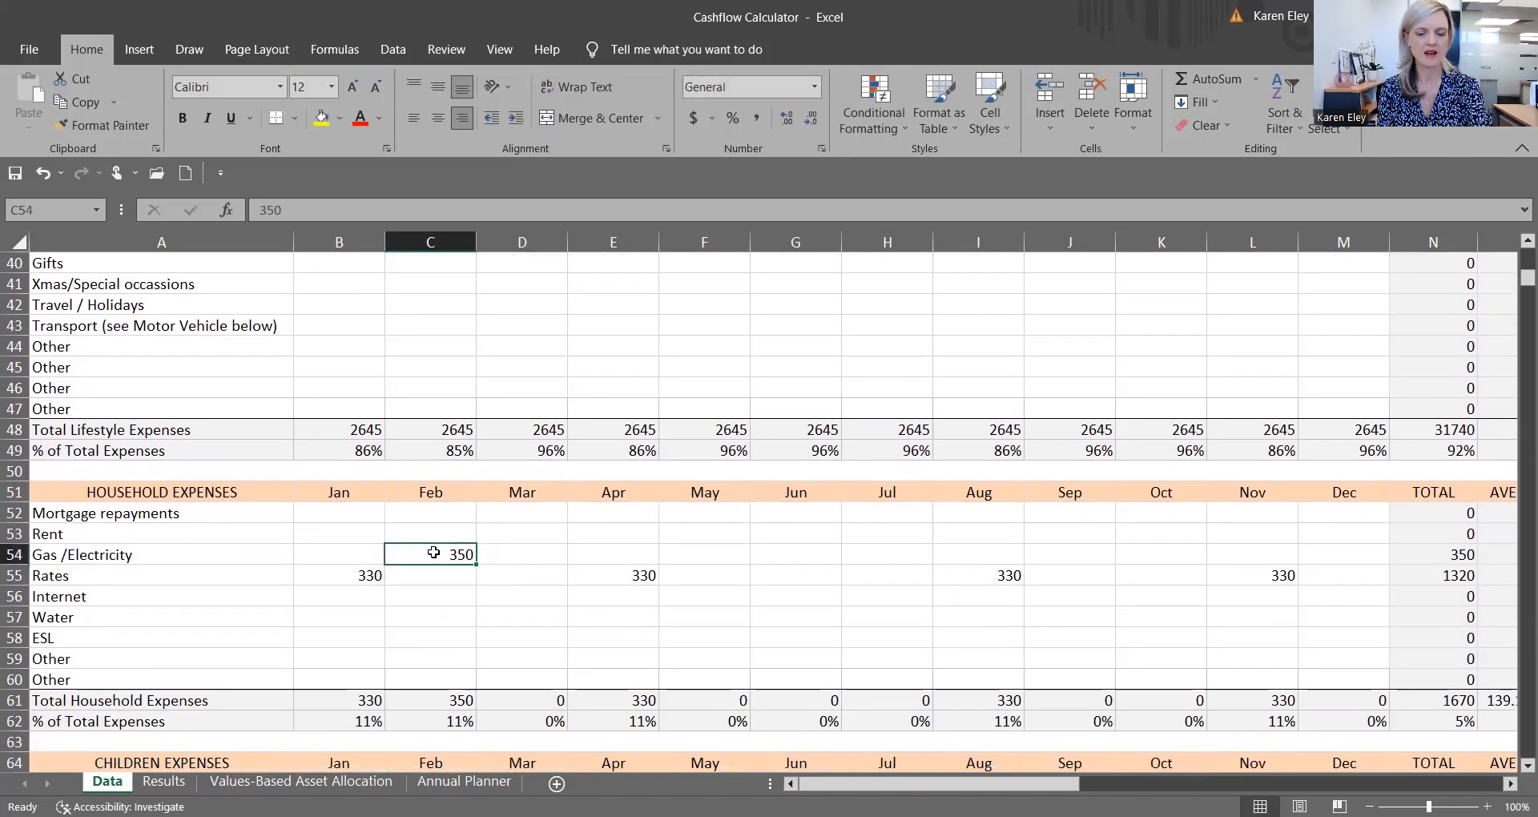
pyautogui.hotkey('ctrl', 'c')
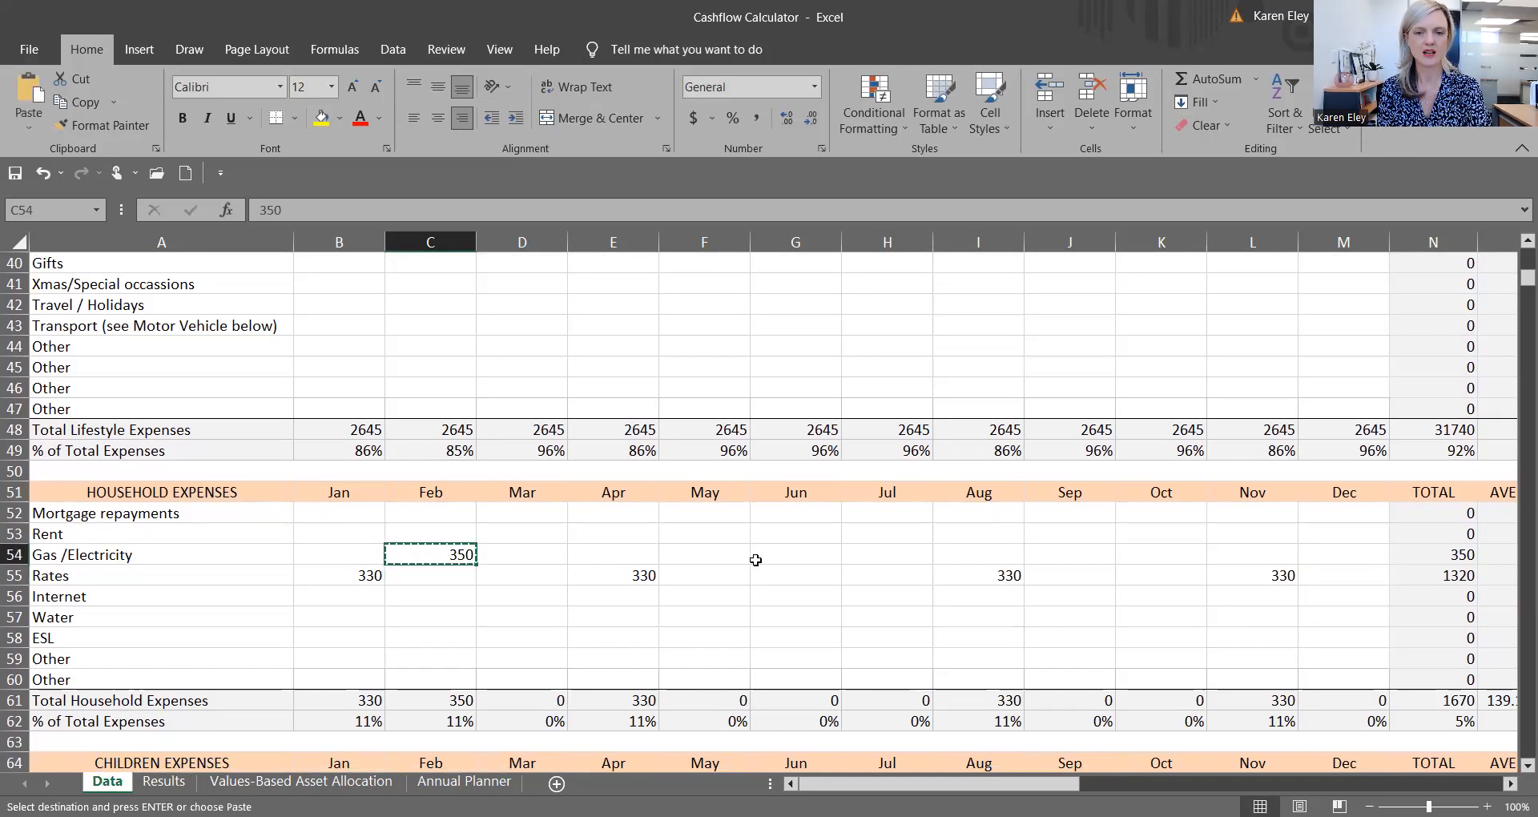
pyautogui.click(721, 552)
pyautogui.hotkey('ctrl', 'v')
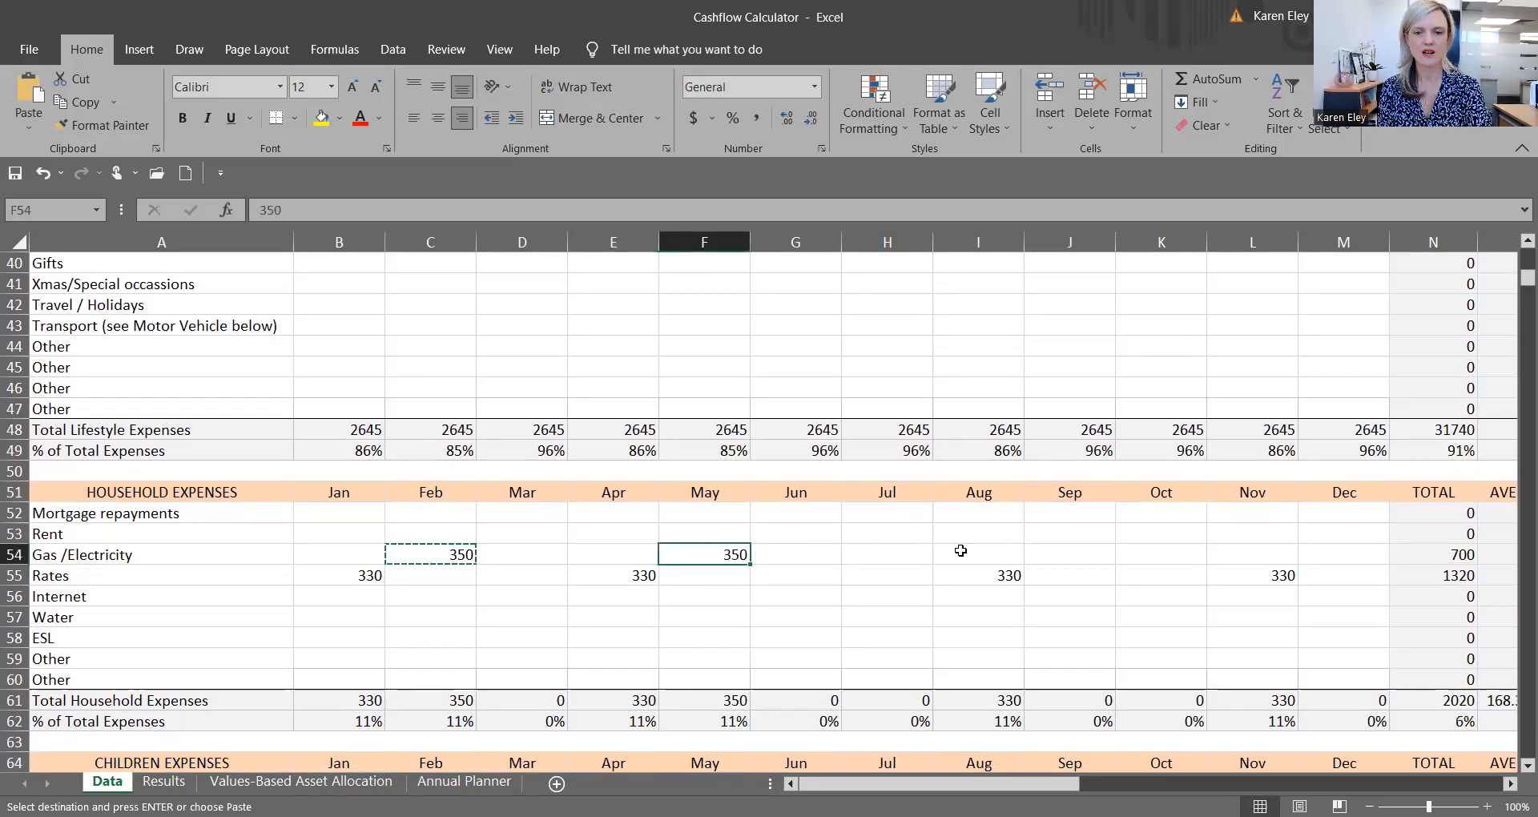
pyautogui.click(1040, 553)
pyautogui.hotkey('ctrl', 'v')
pyautogui.click(1354, 561)
pyautogui.hotkey('ctrl', 'v')
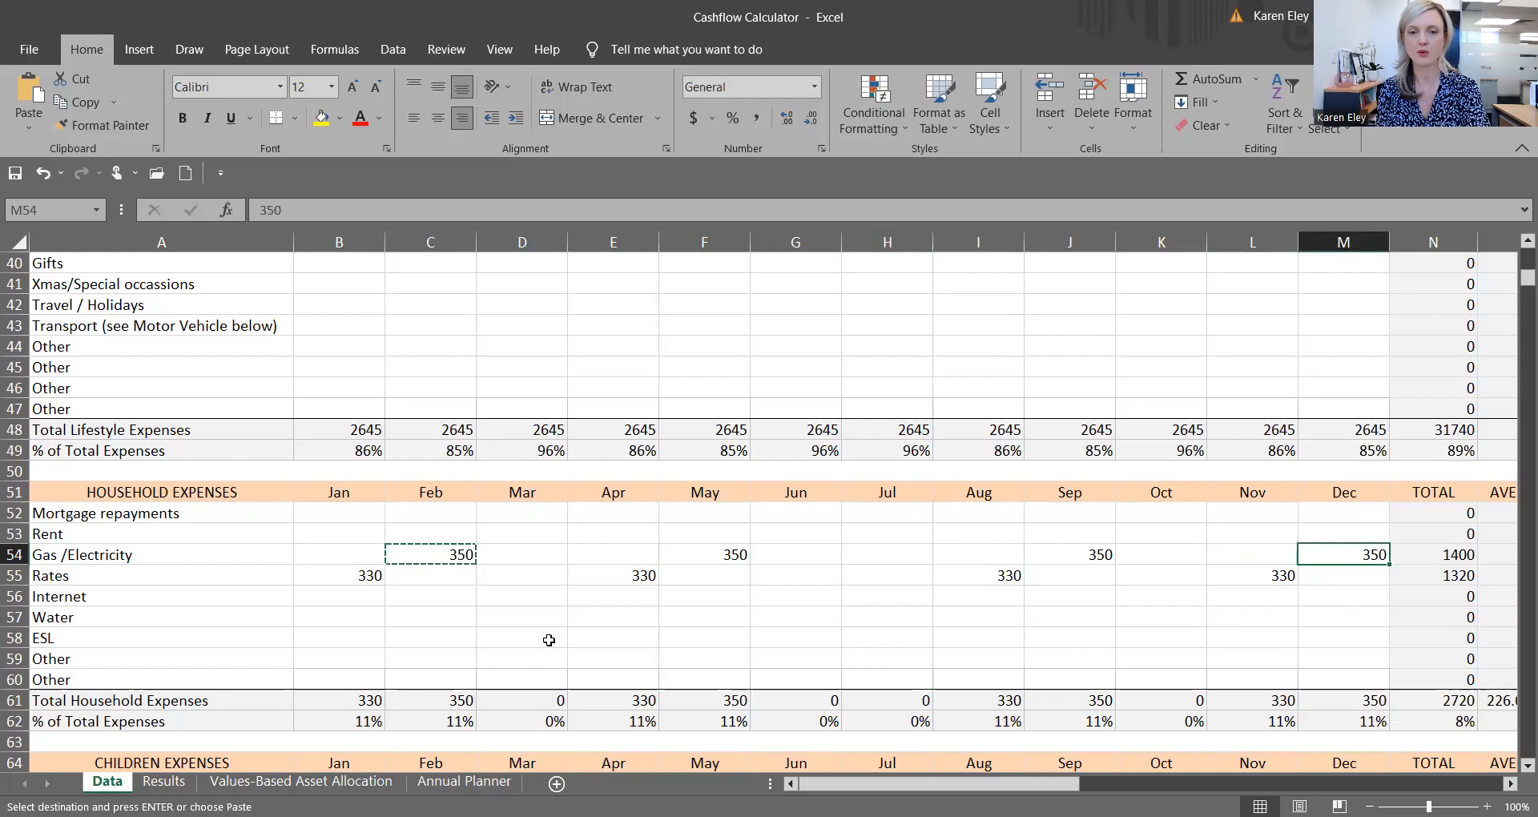
pyautogui.click(361, 556)
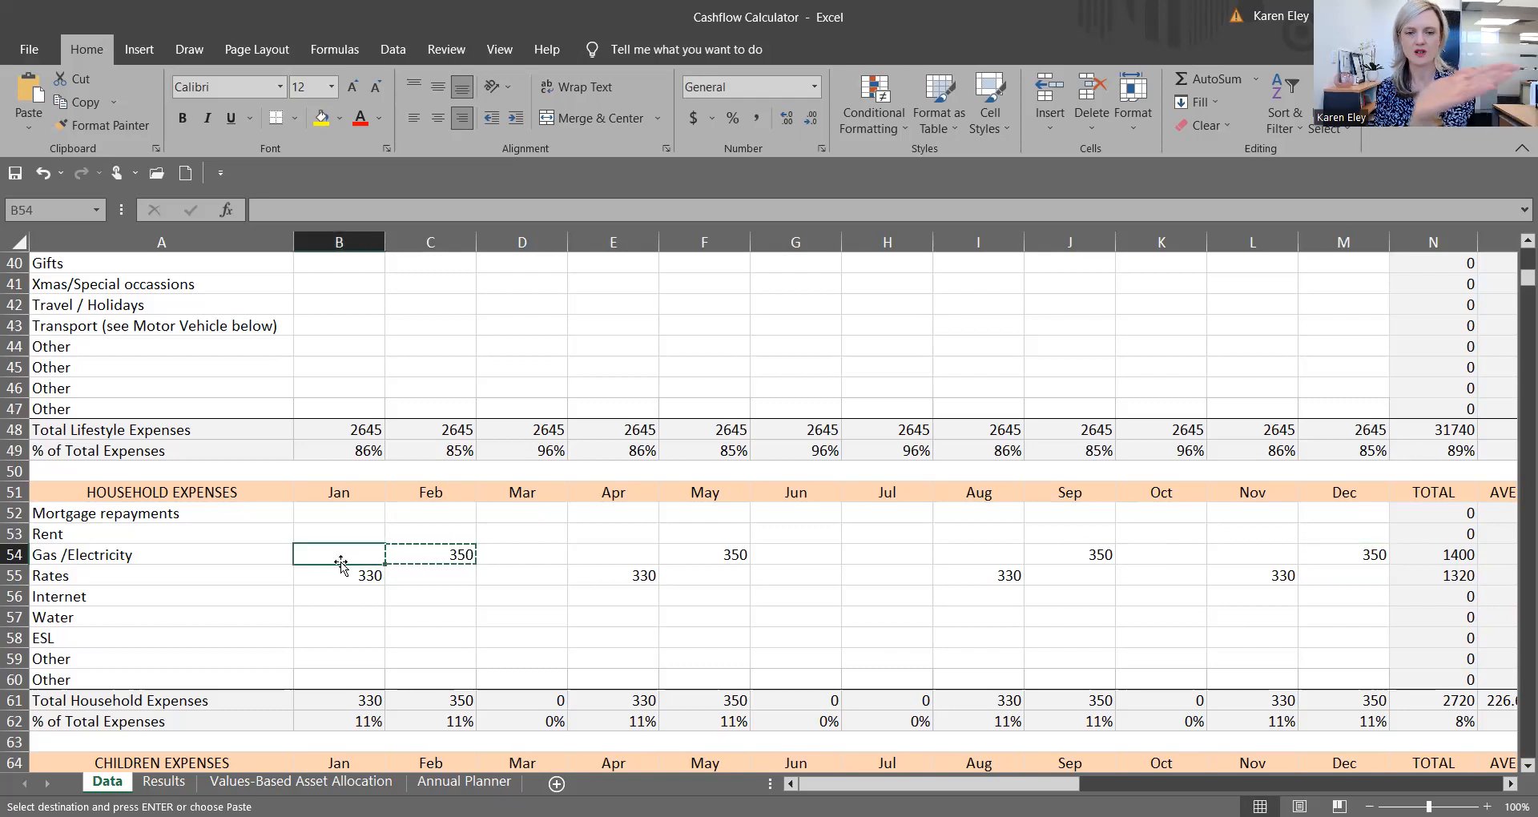
pyautogui.scroll(-5, 357, 556)
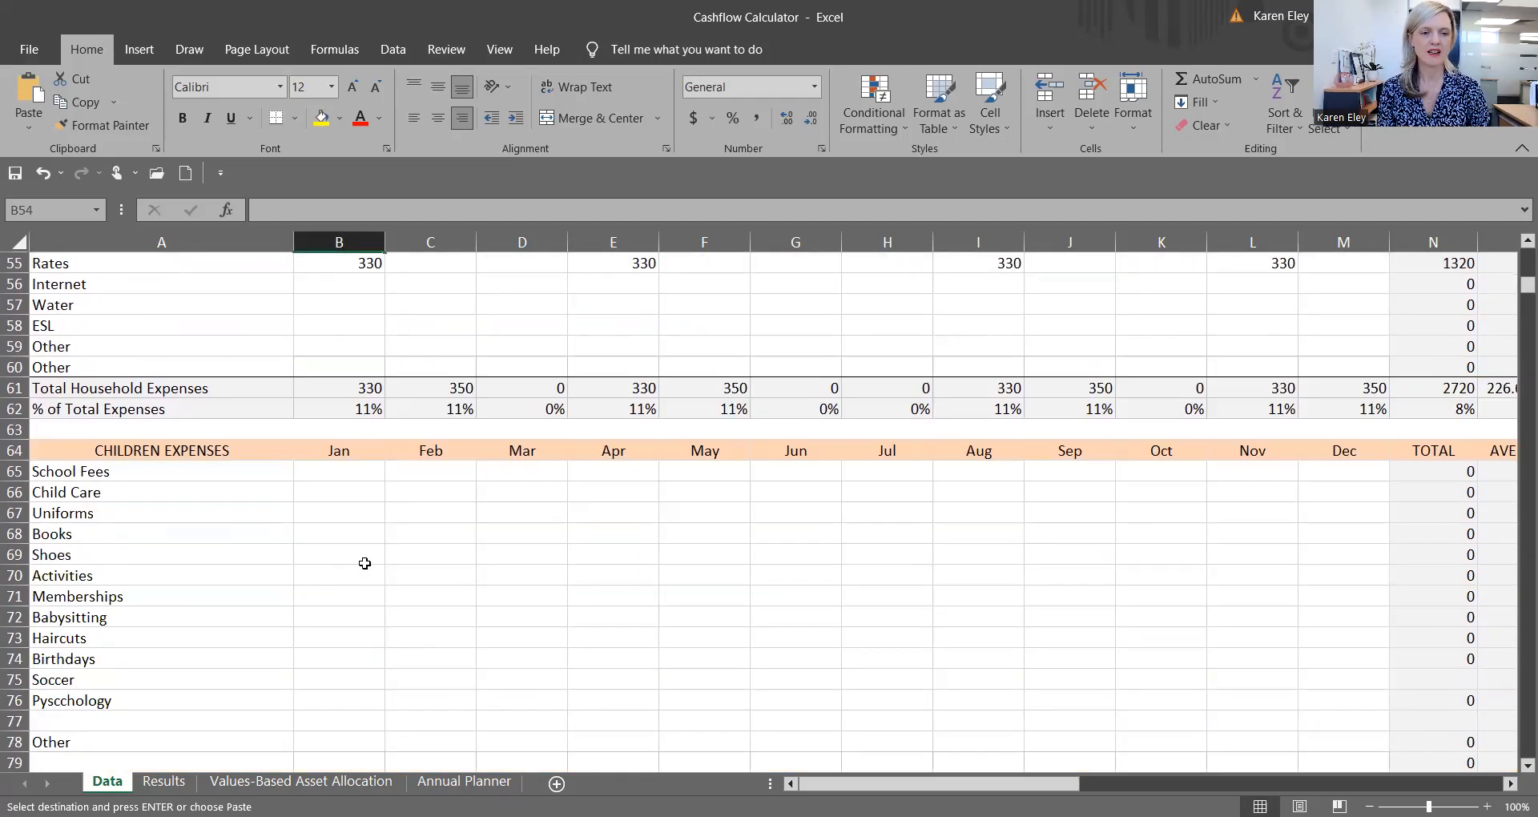
pyautogui.scroll(8, 485, 605)
pyautogui.scroll(-4, 481, 597)
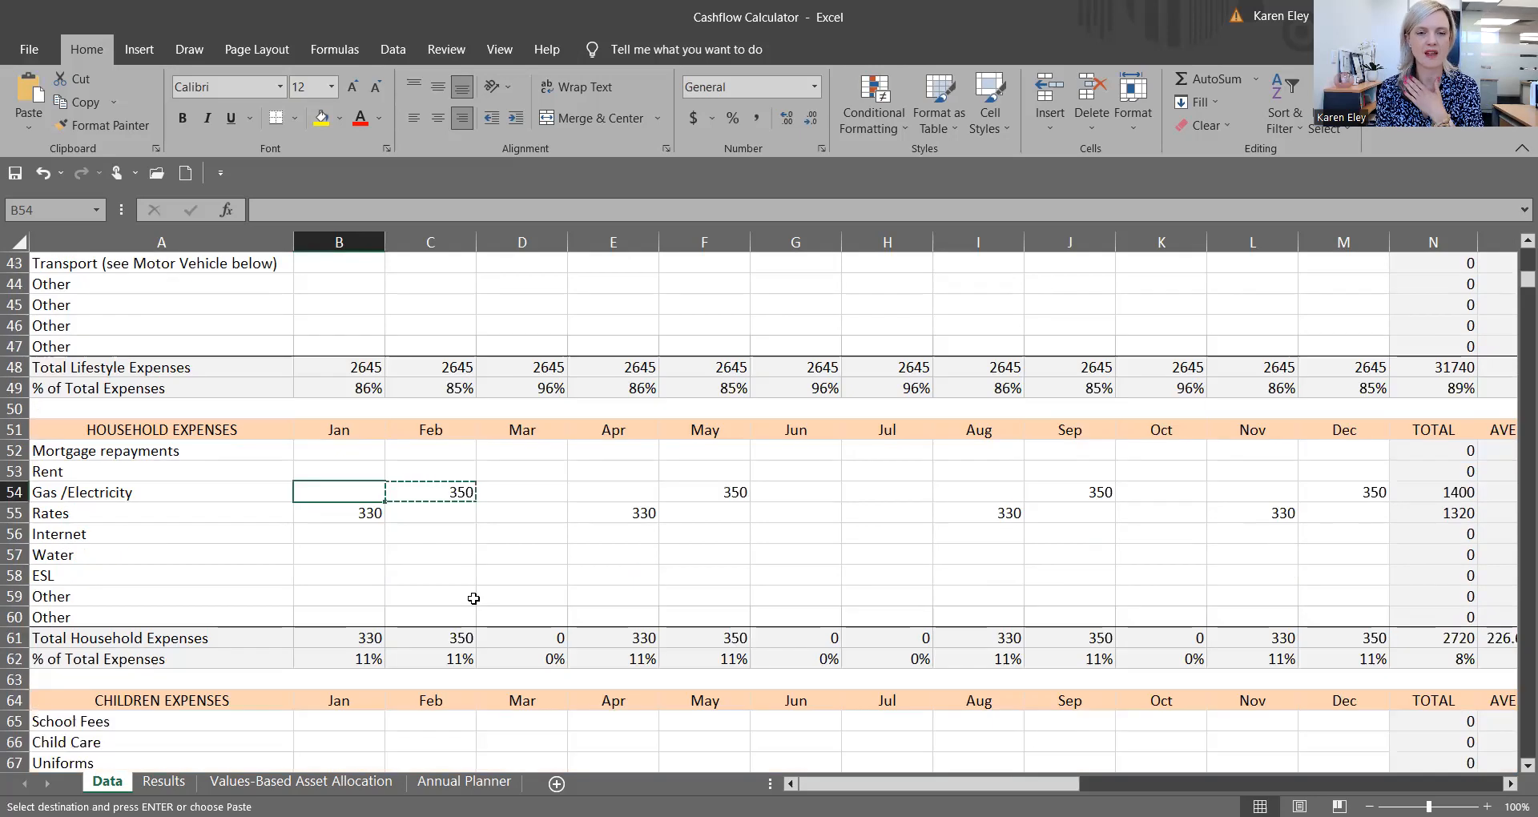
pyautogui.click(473, 575)
pyautogui.press('Escape')
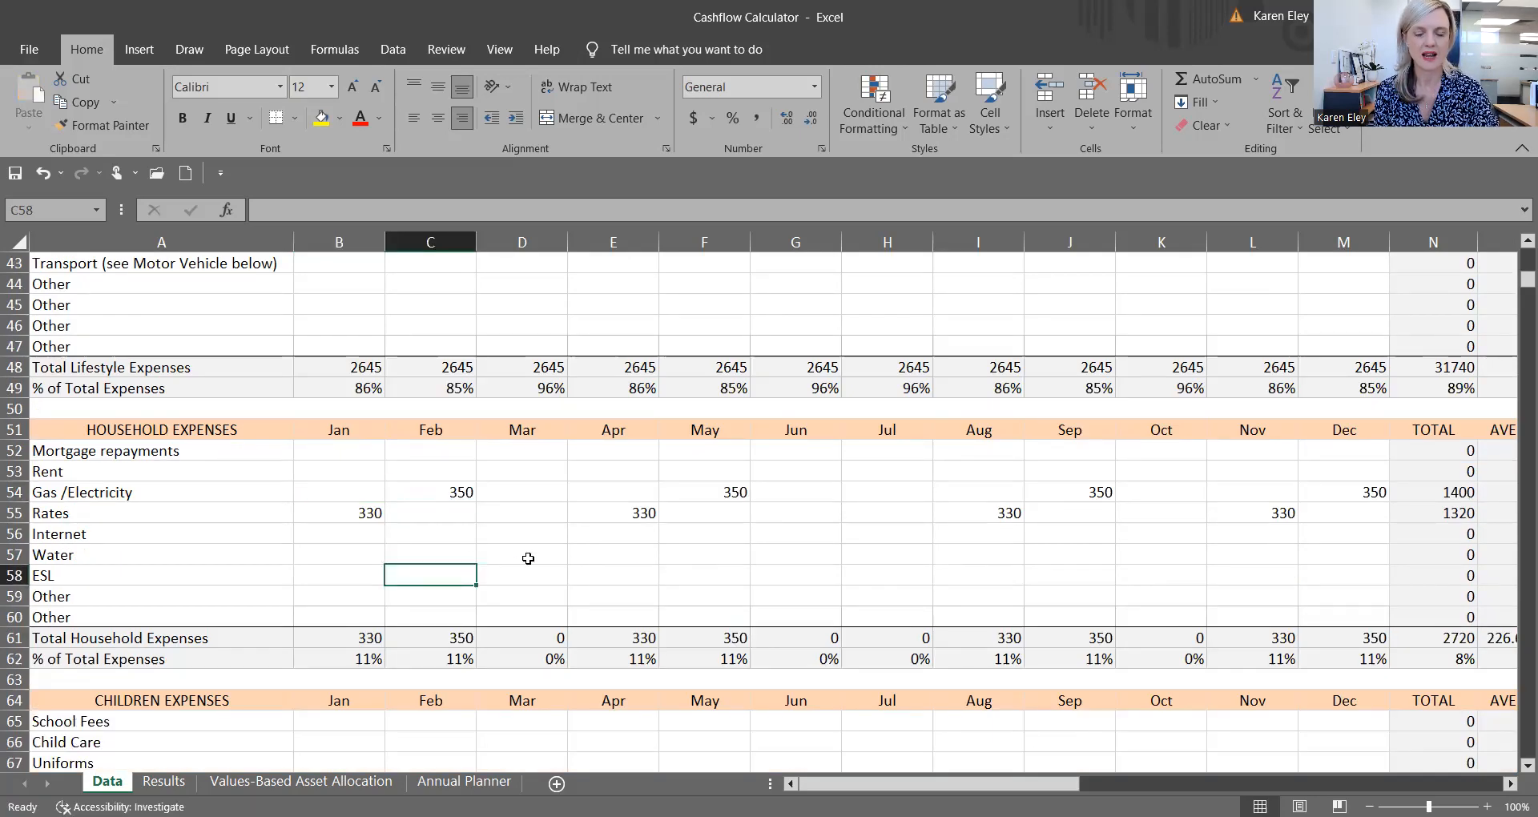
# On the Results sheet, set the font colour of the TOTAL and AVERAGE figures for Net Cashflow for Savings to red
pyautogui.click(166, 783)
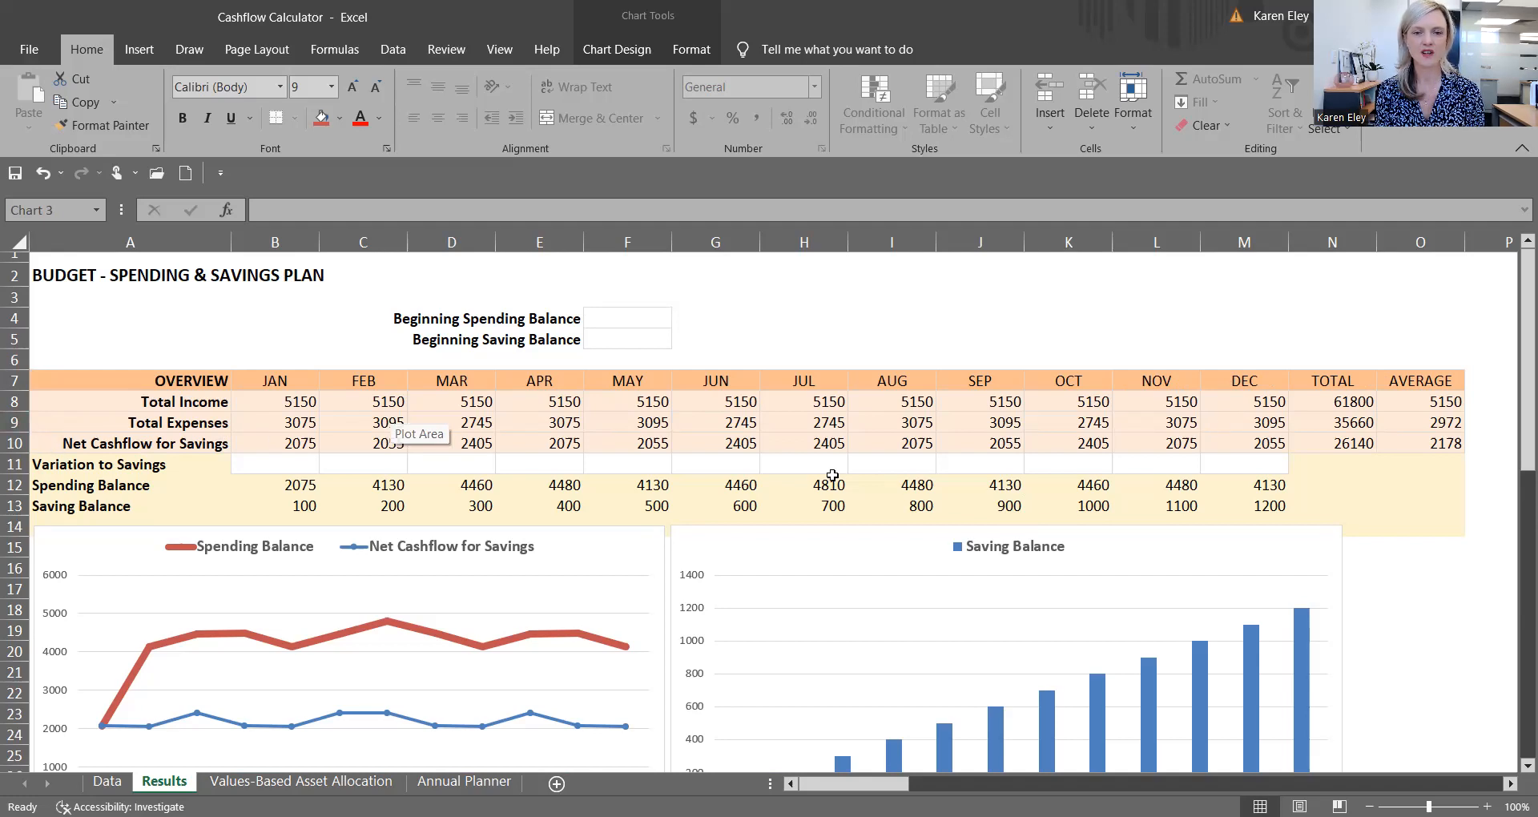
pyautogui.click(1318, 447)
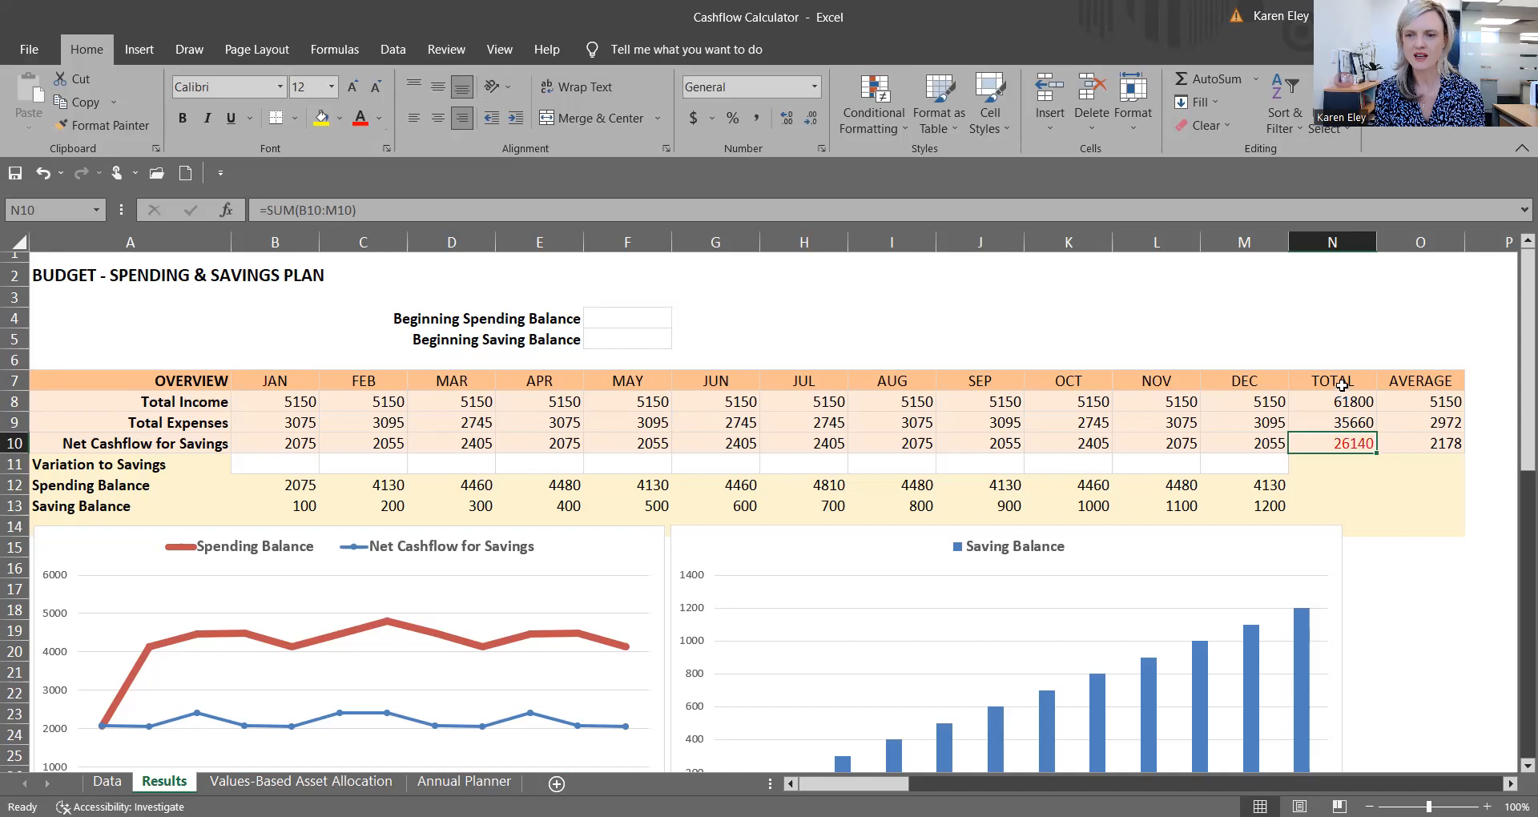
pyautogui.click(1423, 447)
pyautogui.click(359, 120)
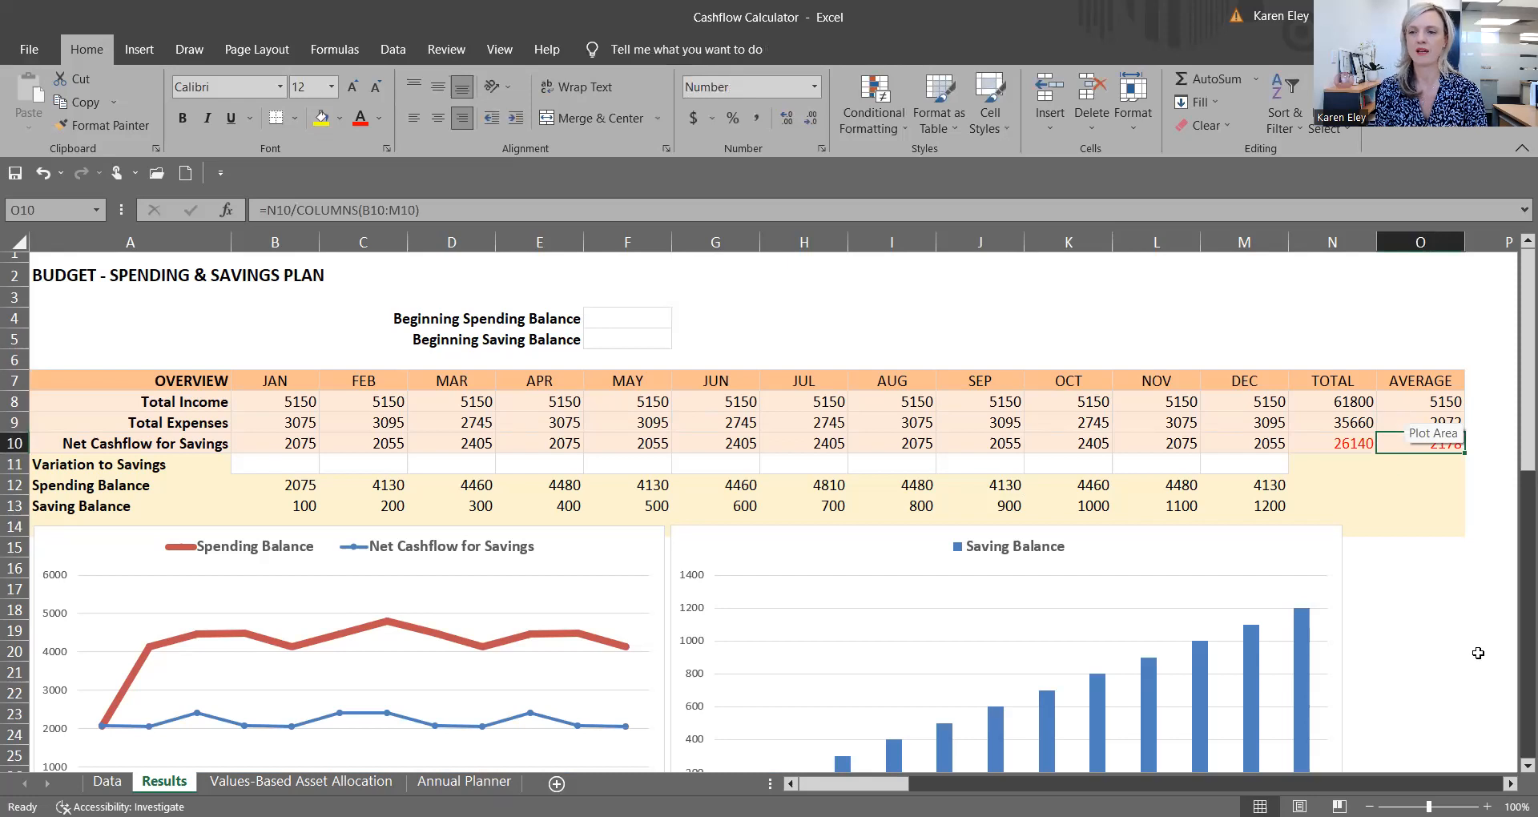
pyautogui.click(1421, 581)
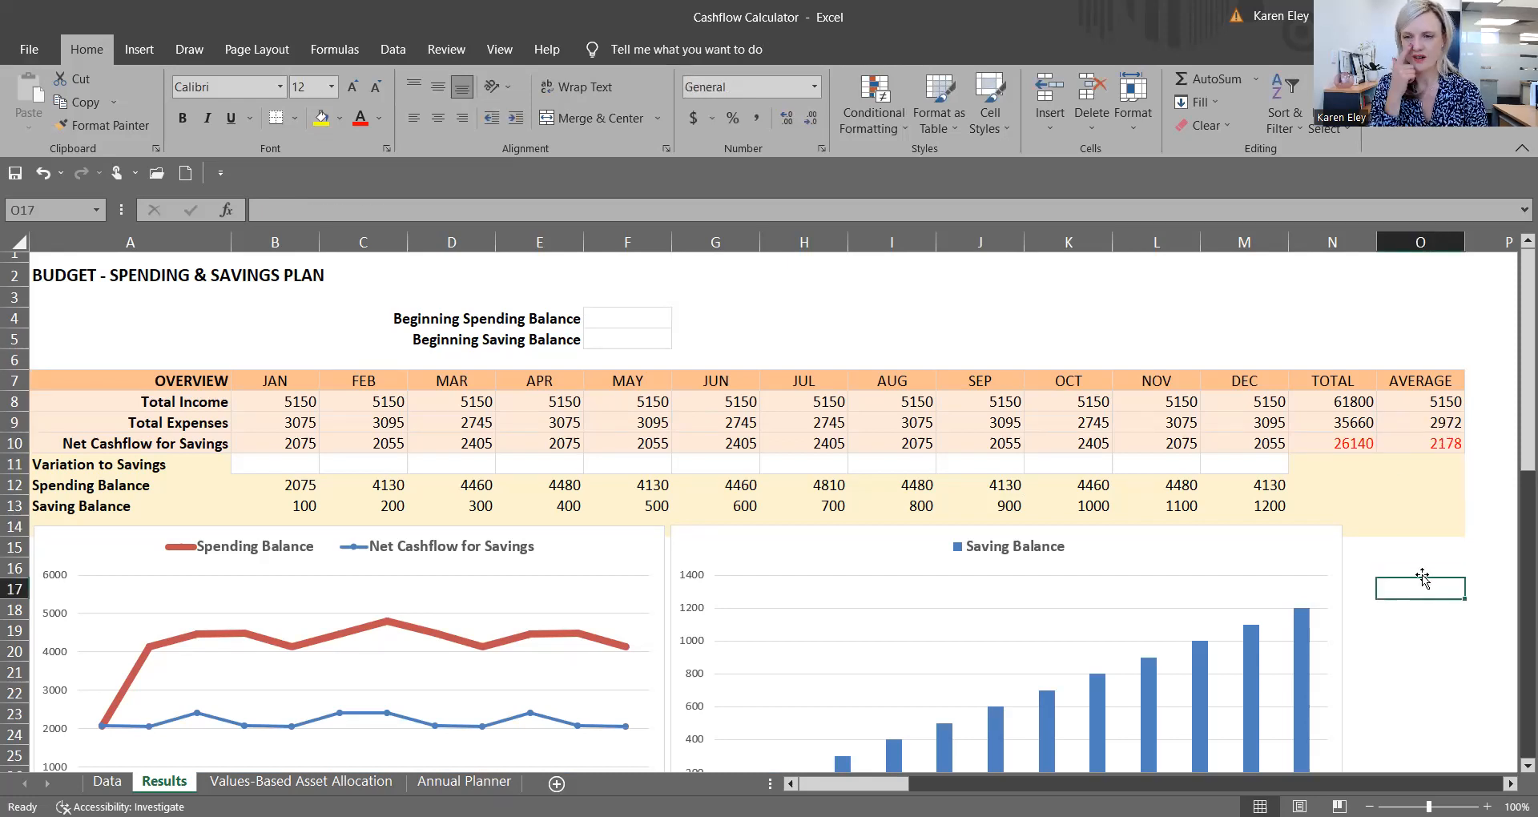